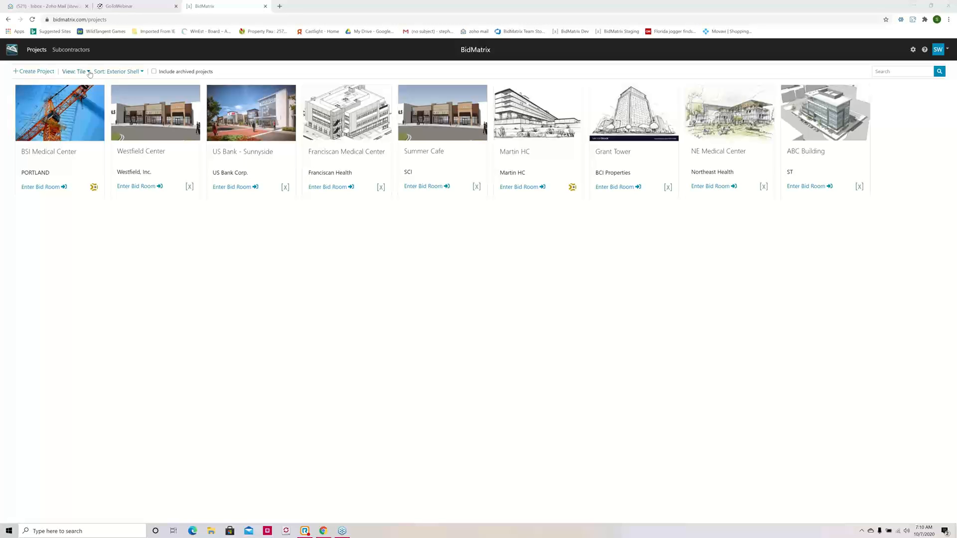
Step: Show the projects as a table and try sorting them by name, client and project size
left_click(89, 73)
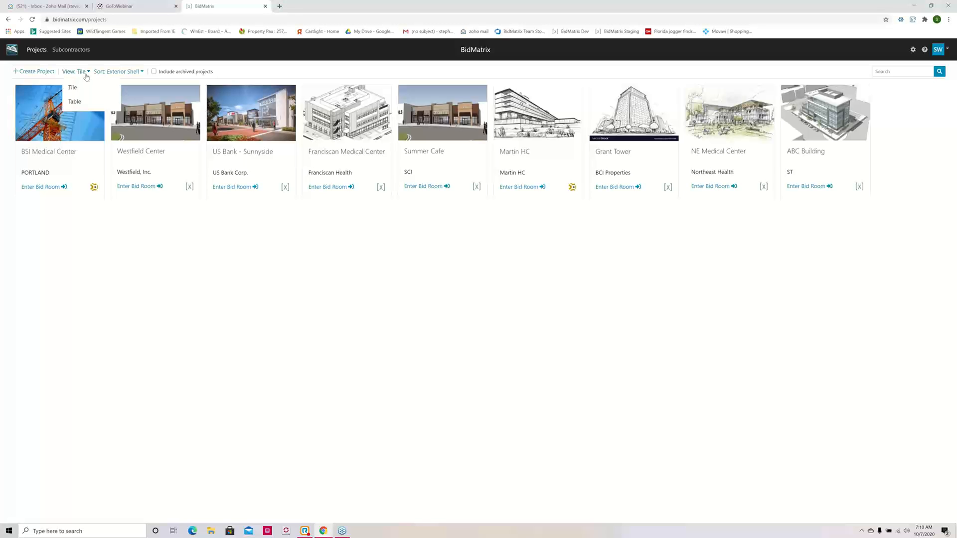
left_click(74, 103)
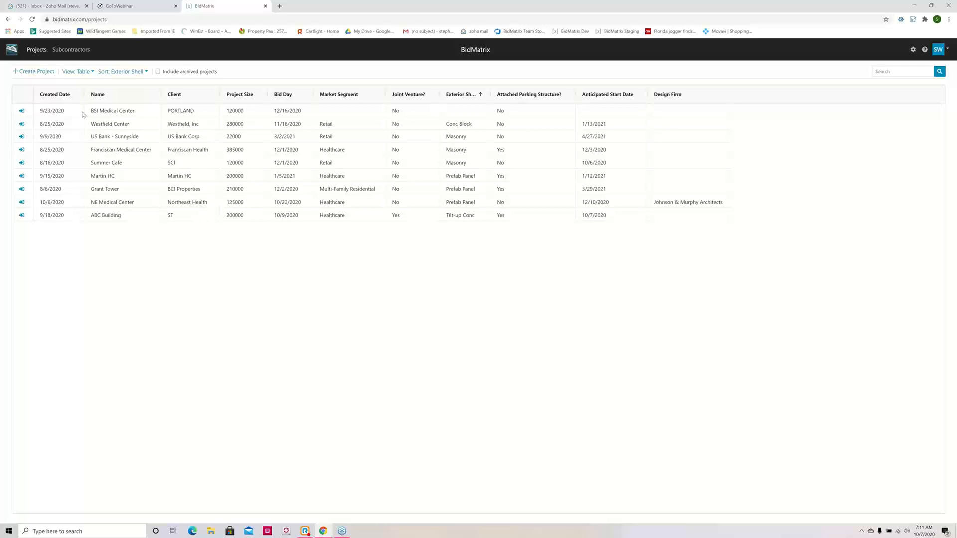
left_click(142, 97)
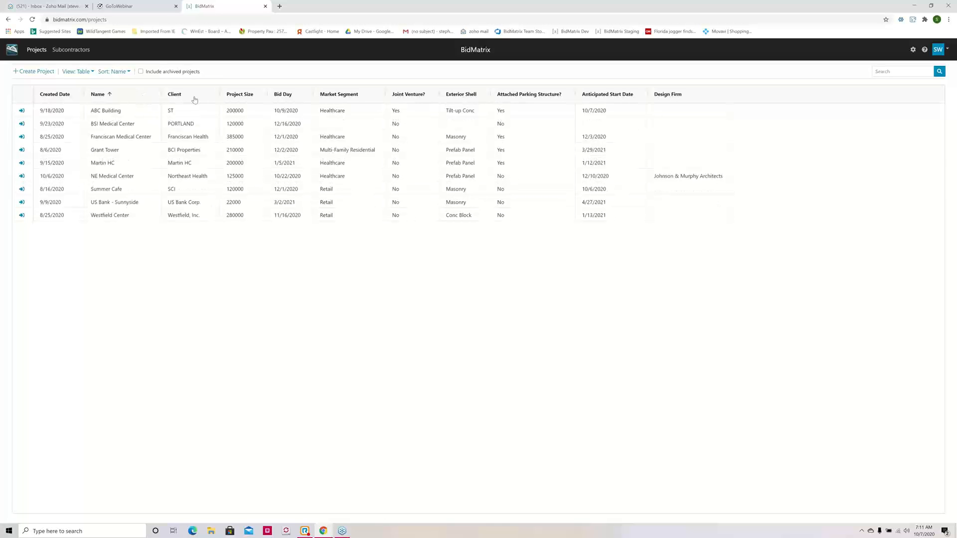
left_click(215, 101)
left_click(260, 96)
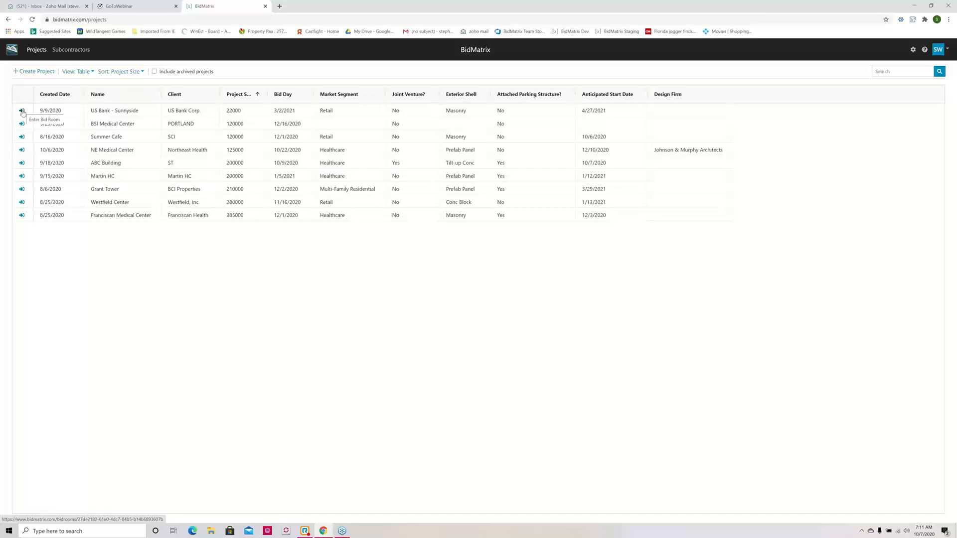
Step: Review the summaries of BSI Medical Center, Summer Cafe and NE Medical Center, including Summer Cafe's details and permissions
left_click(114, 125)
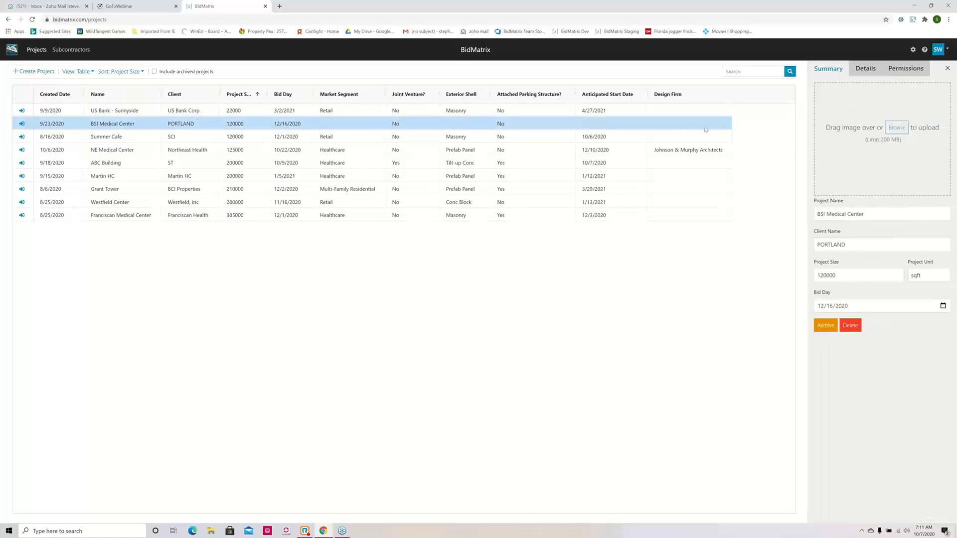
left_click(106, 138)
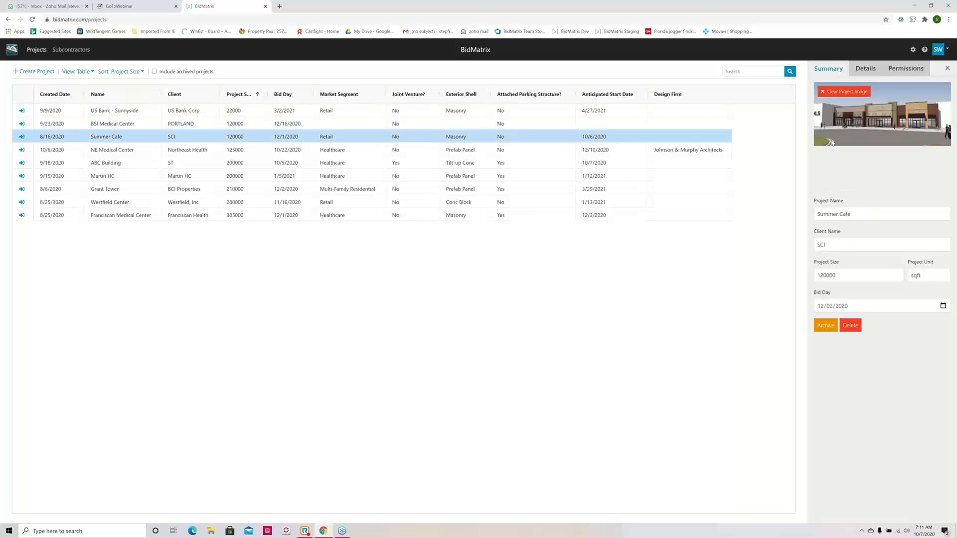
left_click(865, 70)
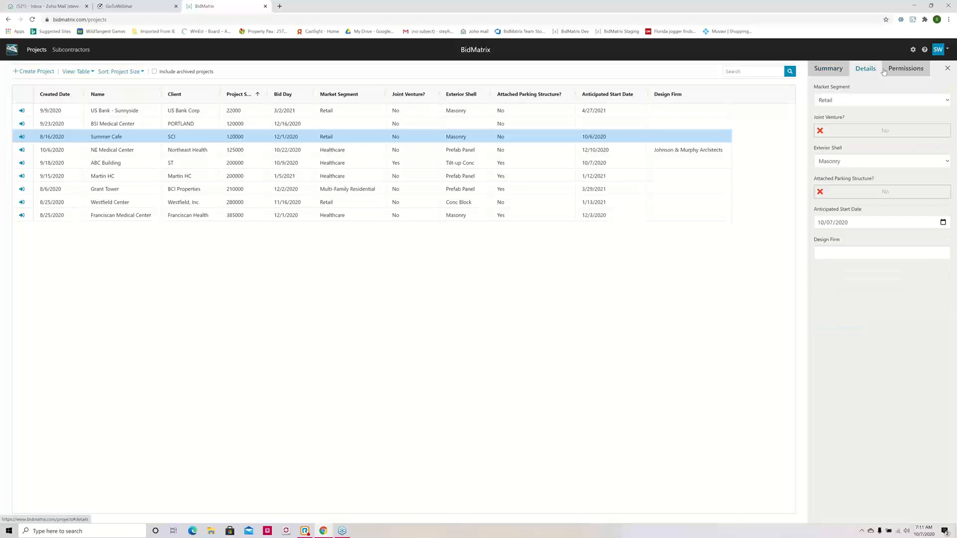
left_click(899, 70)
left_click(828, 68)
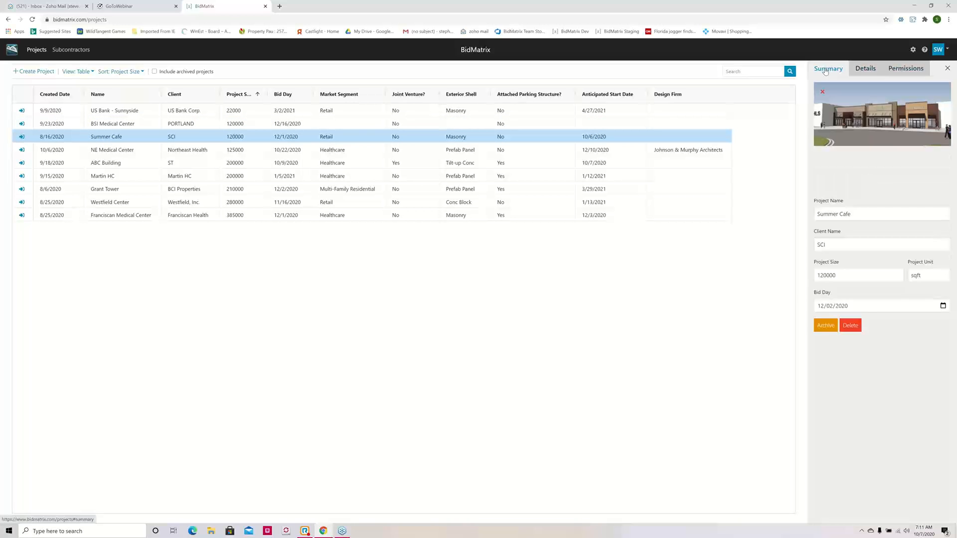
left_click(241, 154)
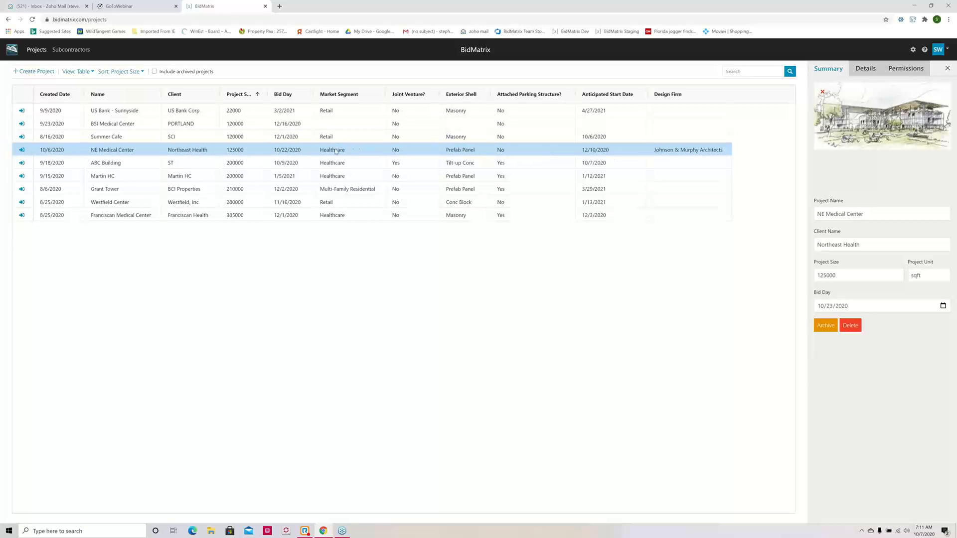
Step: Return the projects to tile view and sort them by Bid Day
left_click(90, 73)
left_click(73, 87)
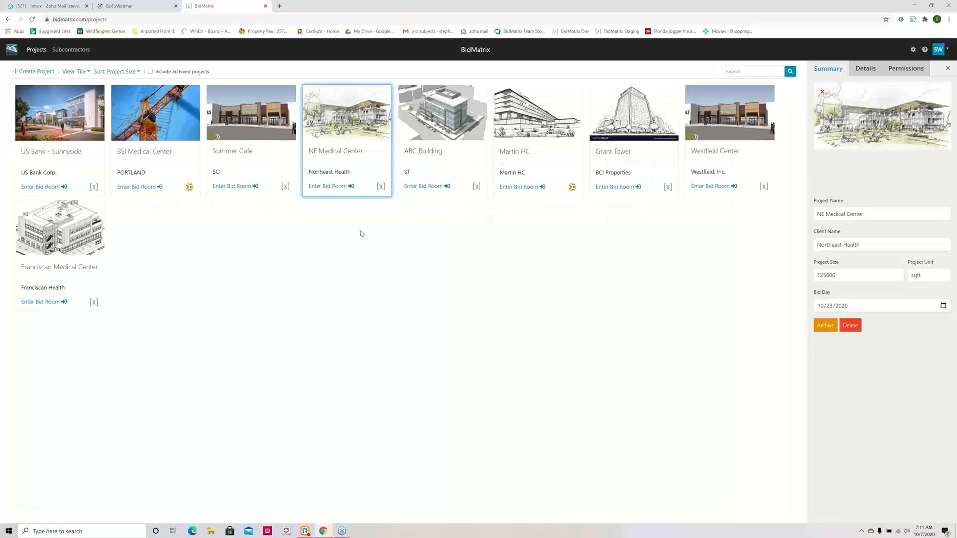
left_click(442, 173)
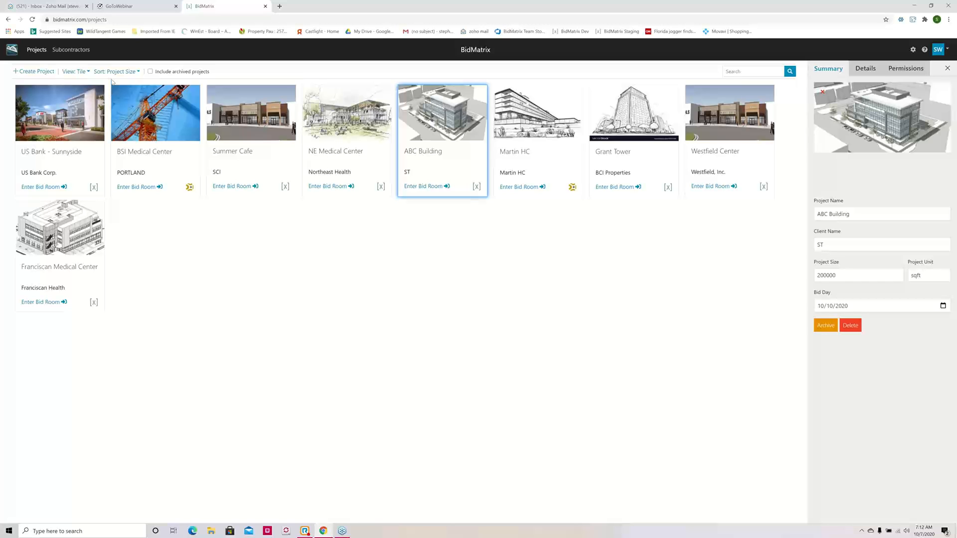
left_click(138, 72)
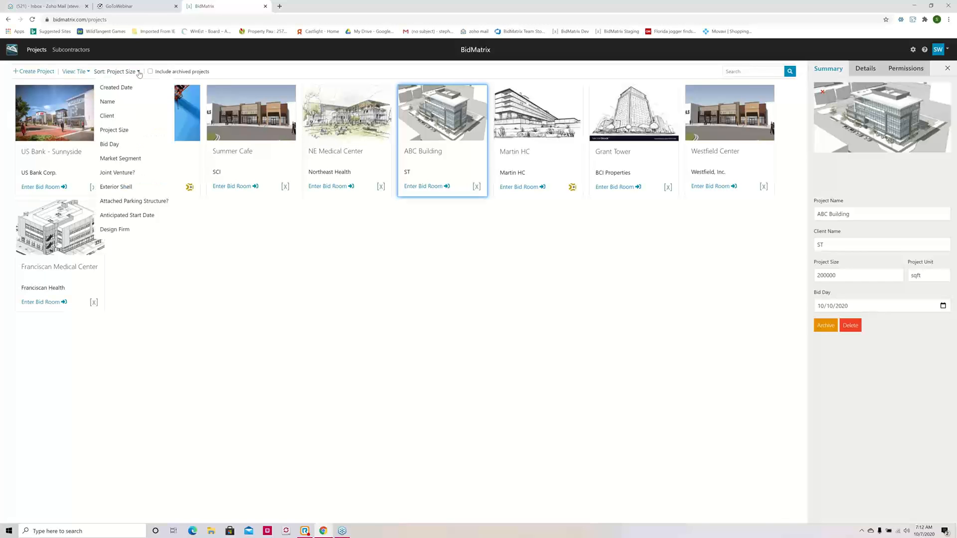
left_click(124, 144)
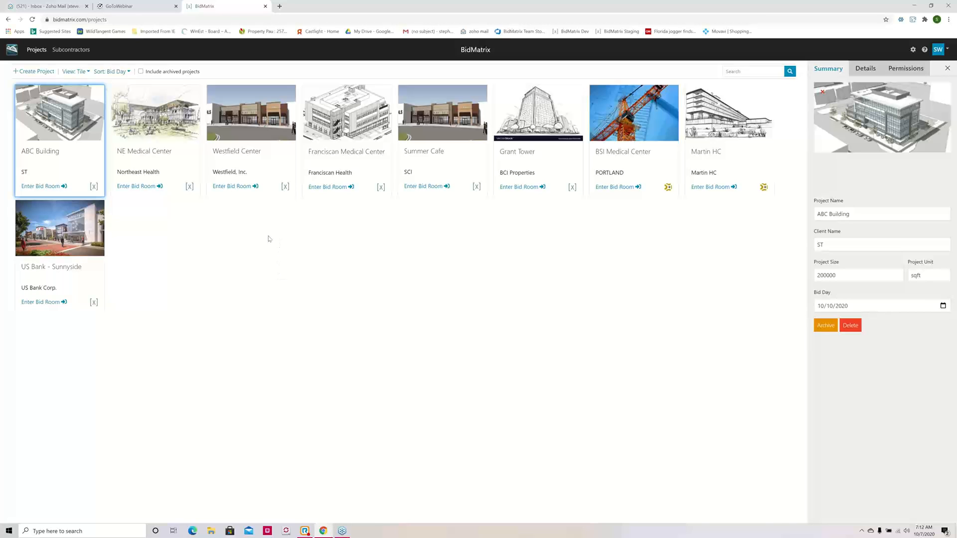
Step: Review NE Medical Center's details, keeping Healthcare as market segment and Prefab Panel as exterior shell, and check the available project sort options
left_click(174, 165)
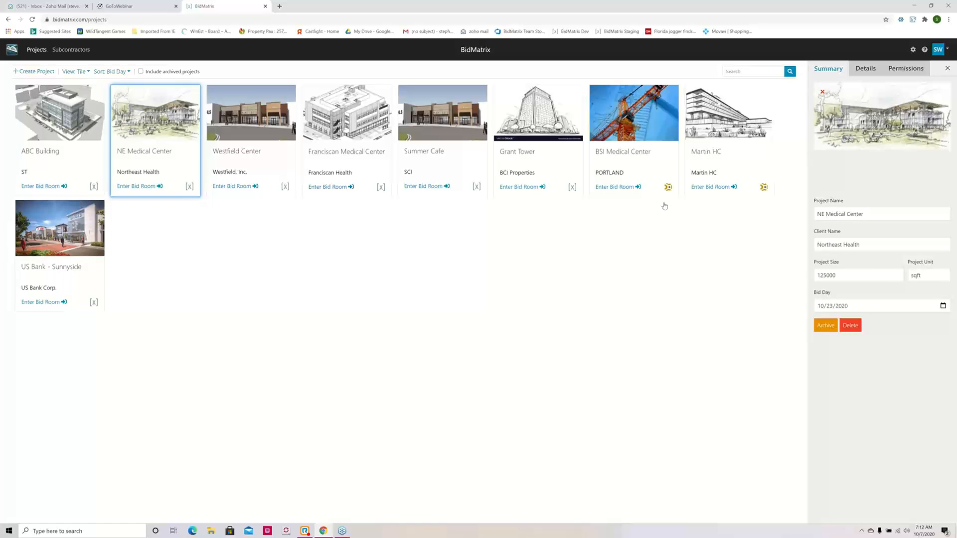
mouse_move(879, 166)
mouse_move(867, 184)
left_click(866, 74)
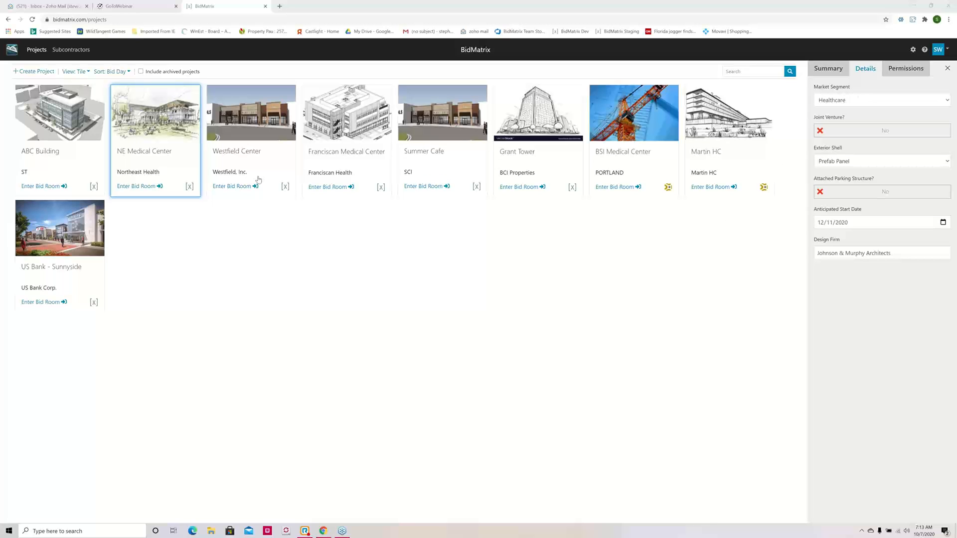
left_click(947, 102)
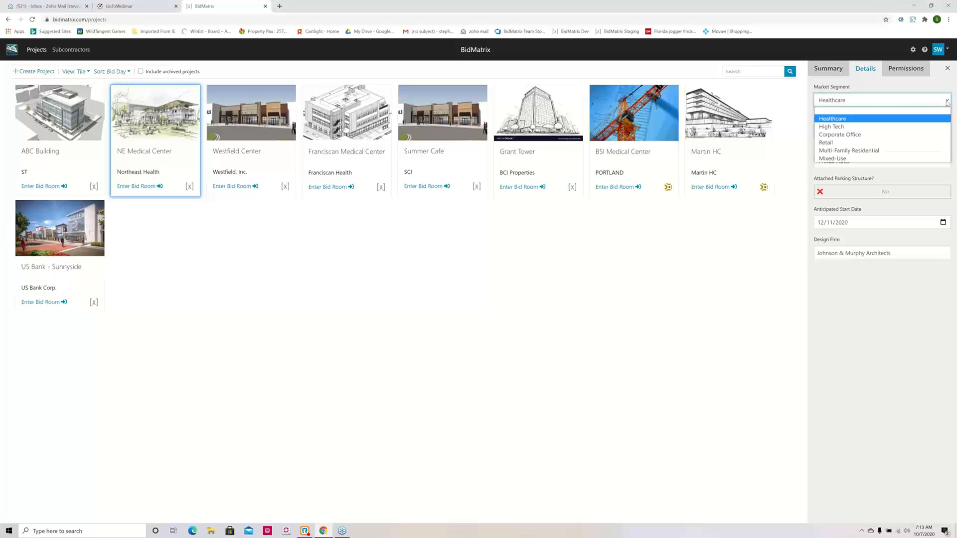
left_click(924, 119)
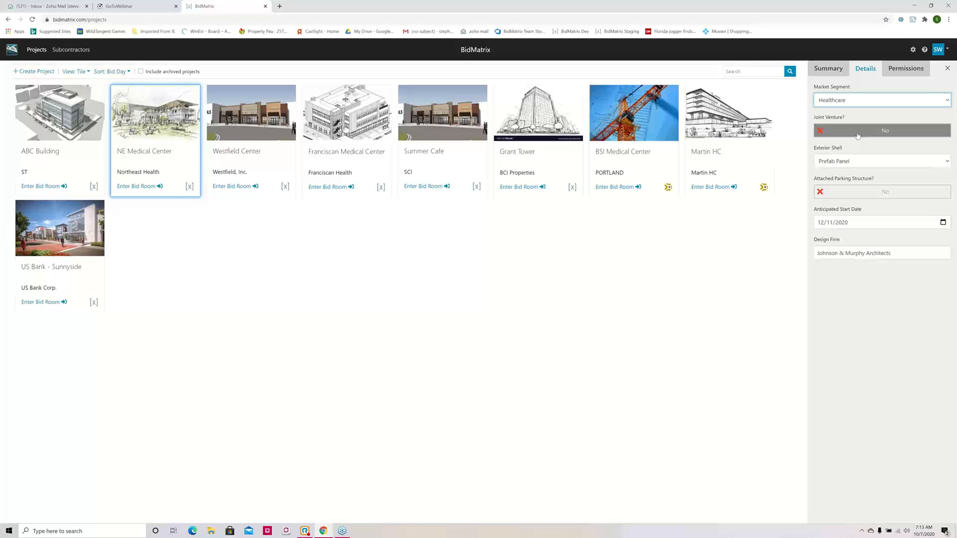
left_click(947, 161)
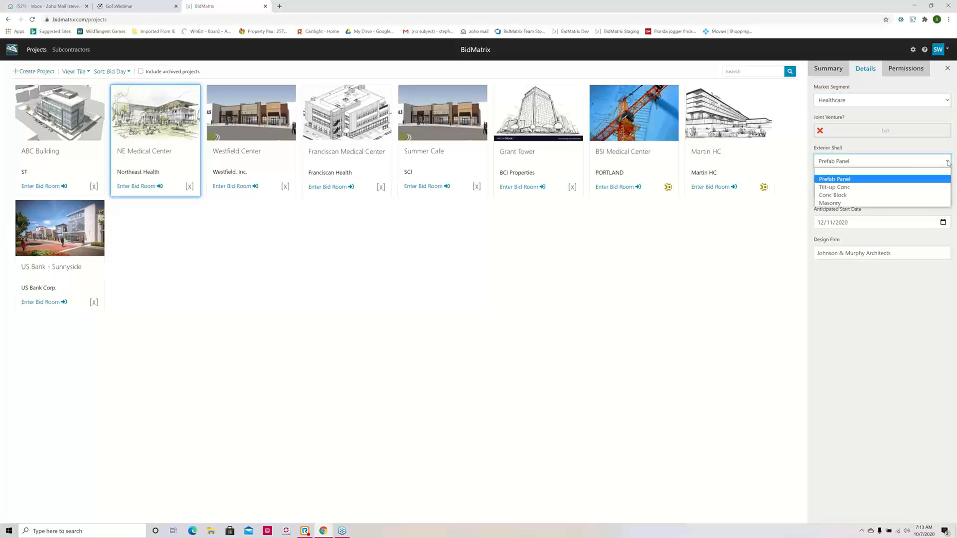
left_click(919, 179)
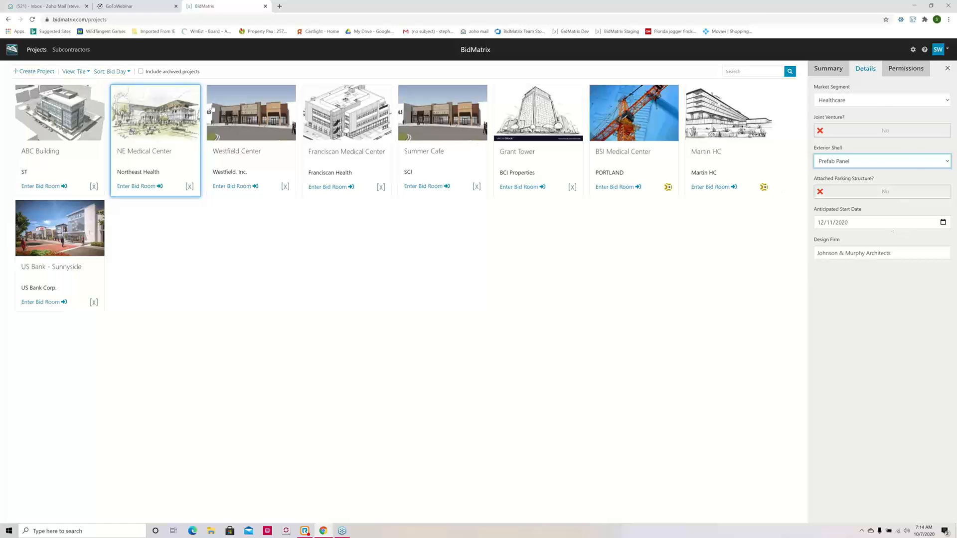
left_click(129, 72)
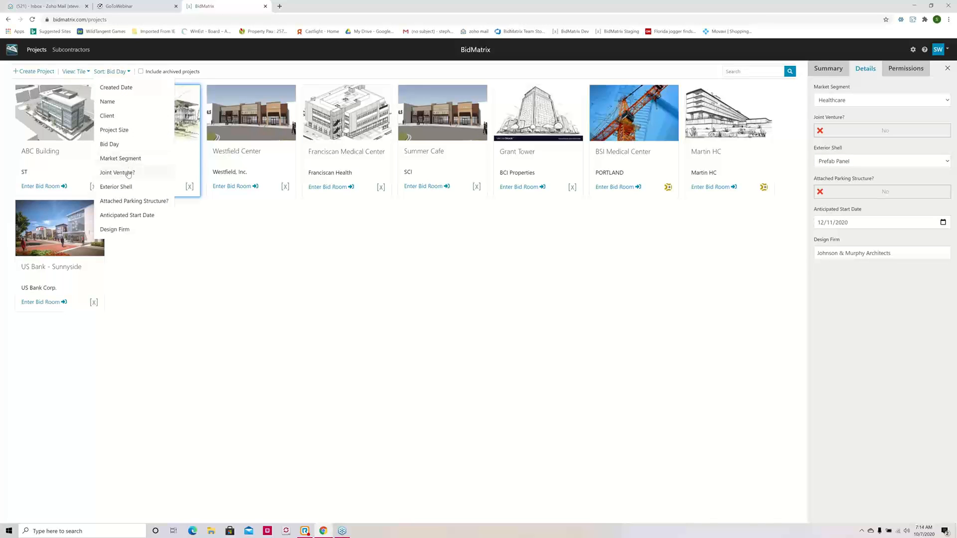
left_click(474, 334)
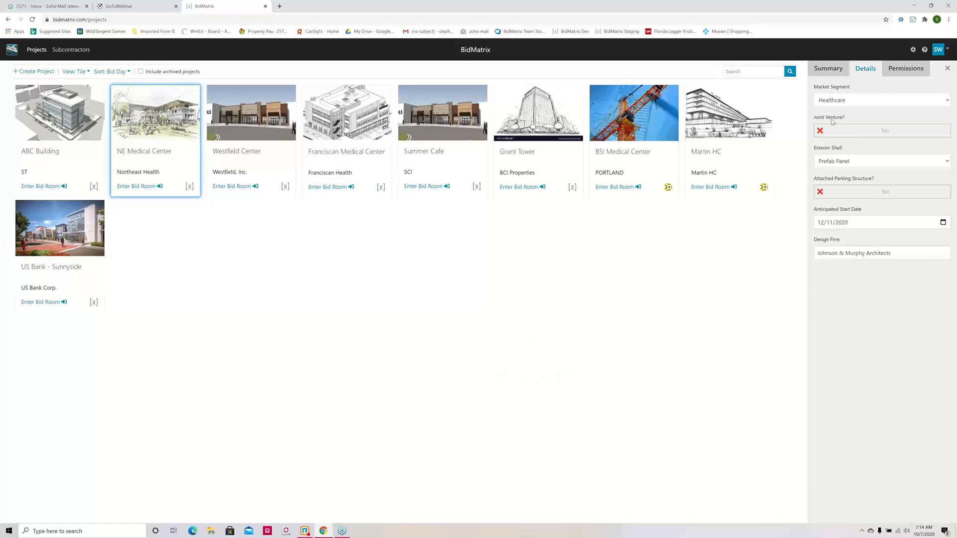
Step: Try private permissions for NE Medical Center, looking at the users that can be allowed, and restore public access
left_click(892, 77)
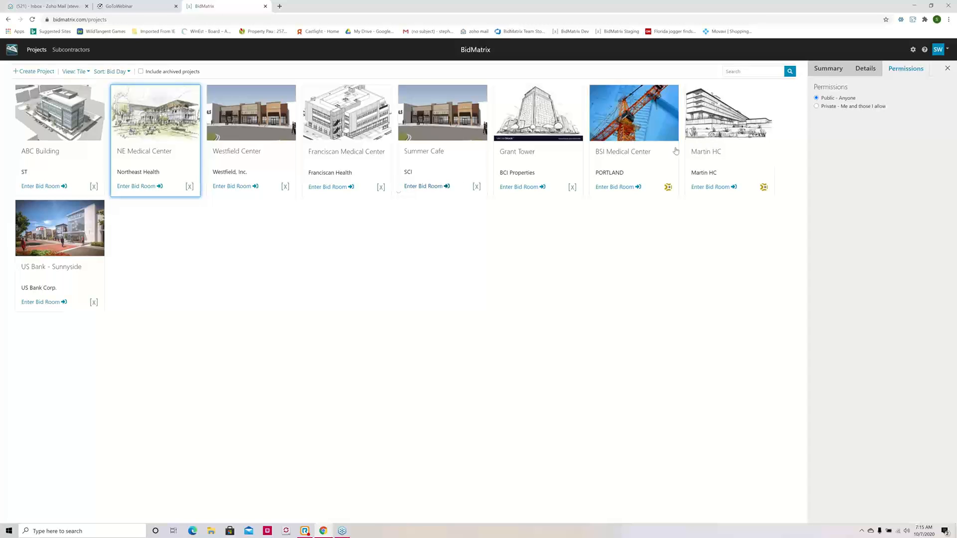
left_click(817, 106)
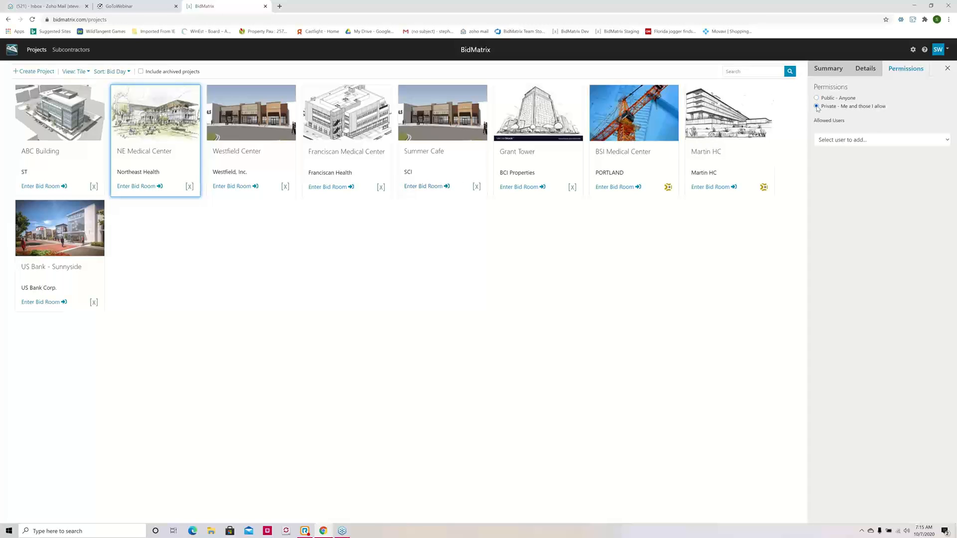
left_click(947, 142)
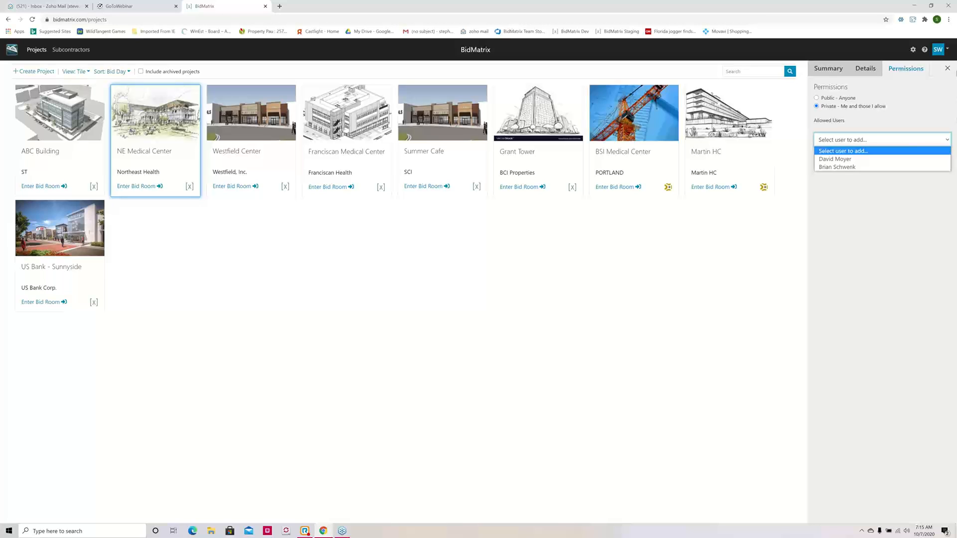
left_click(828, 98)
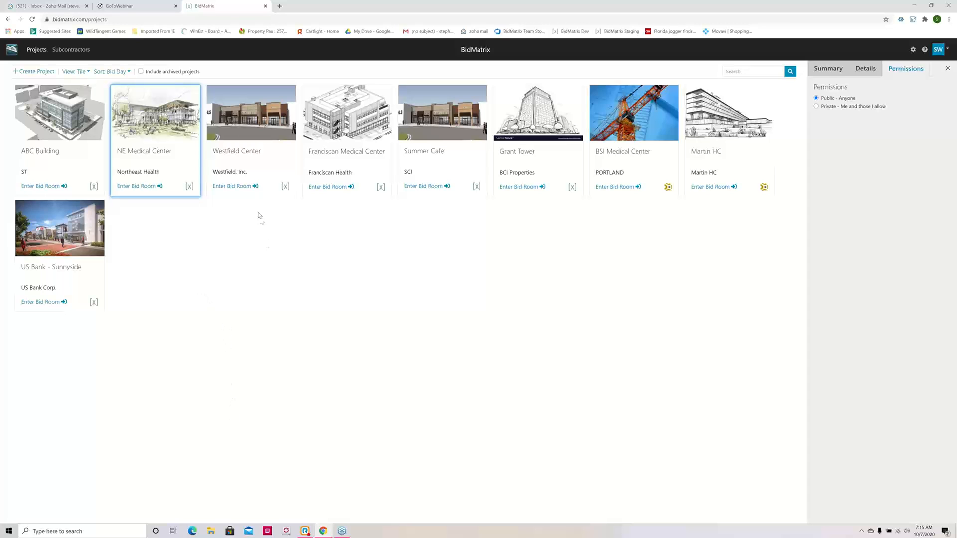
Step: Enter the NE Medical Center bid room and expand the Reinforcing Steel and Concrete bid packages
left_click(283, 180)
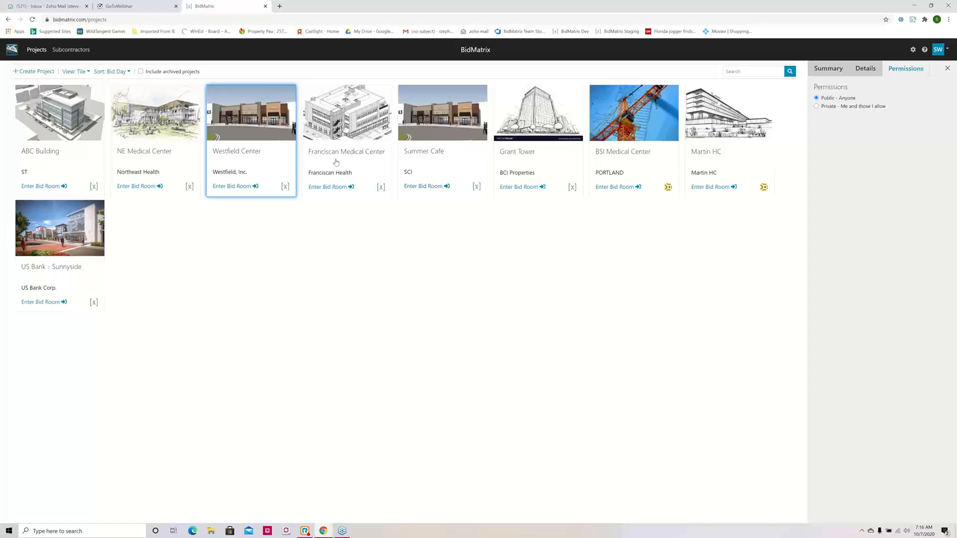
left_click(167, 163)
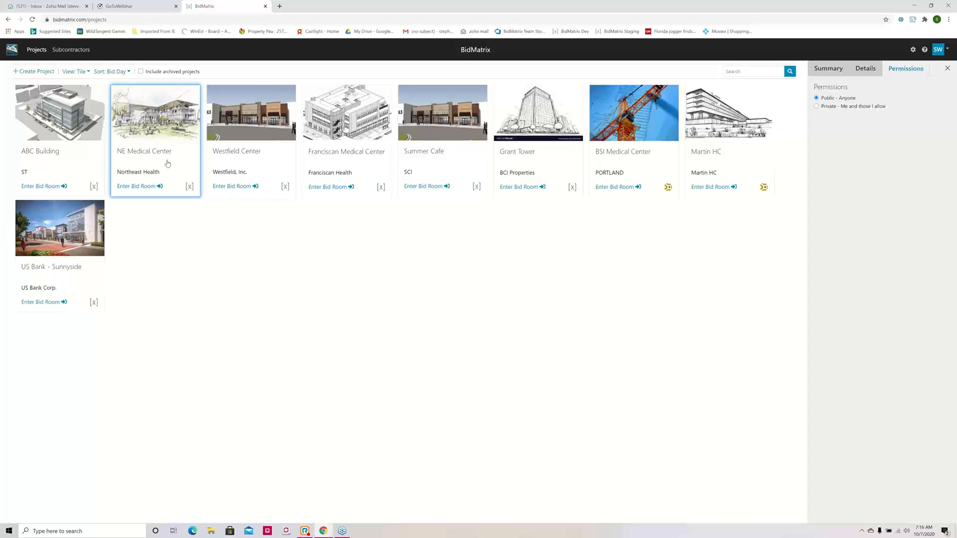
left_click(133, 188)
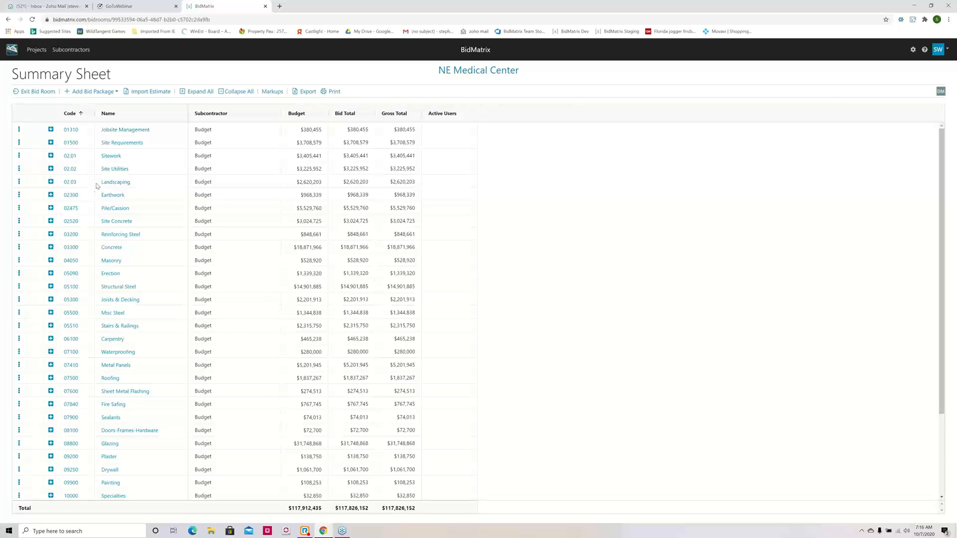
left_click(50, 234)
left_click(51, 260)
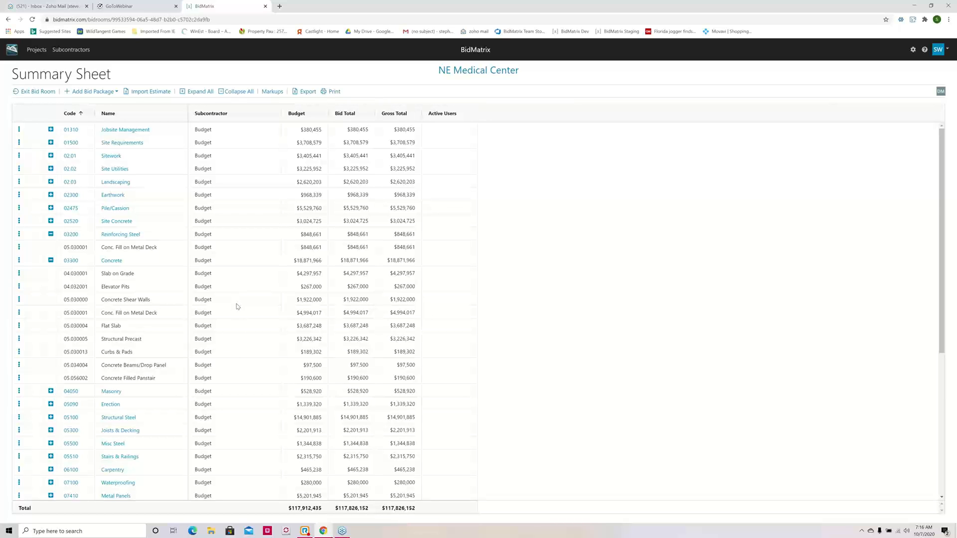
Step: Review the estimate import formats without importing, and open the entry fields for adding a bid package
left_click(150, 93)
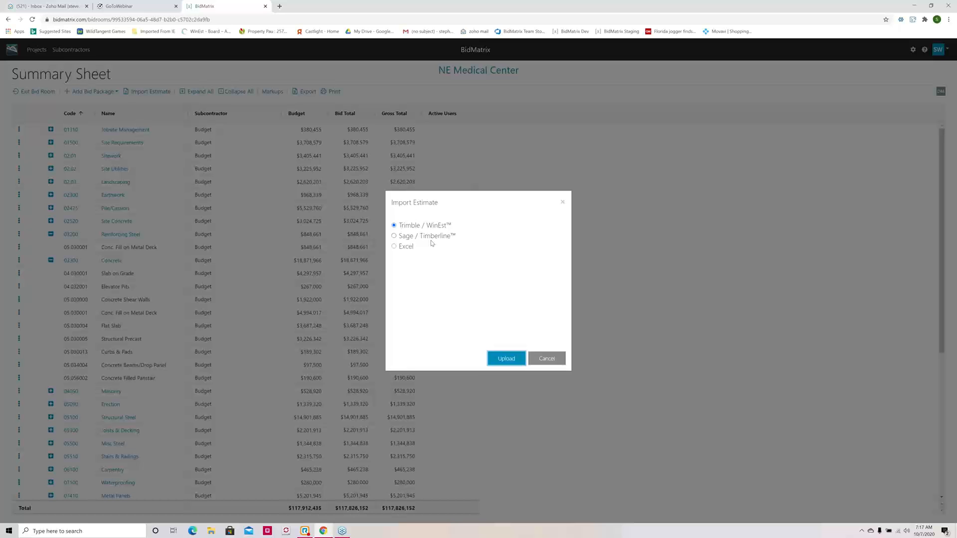
left_click(546, 359)
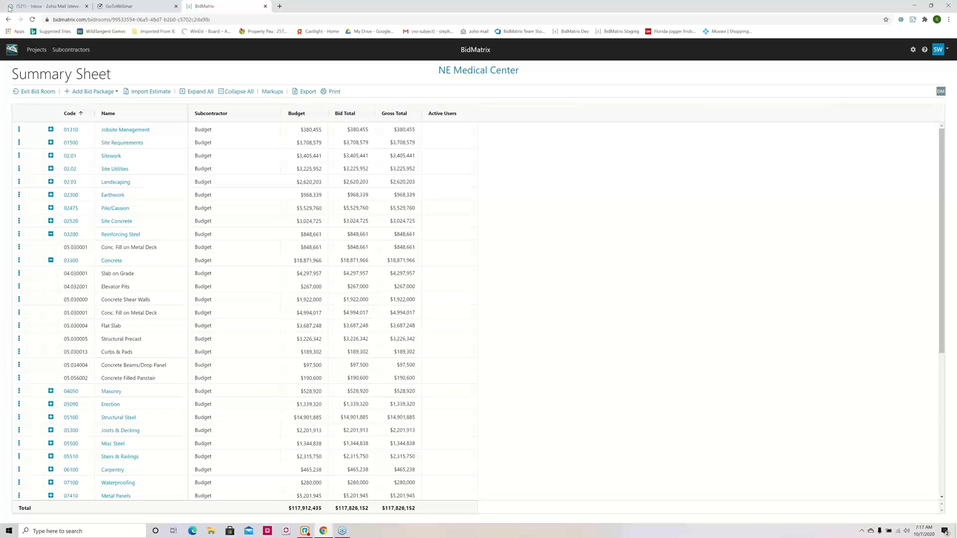
left_click(90, 92)
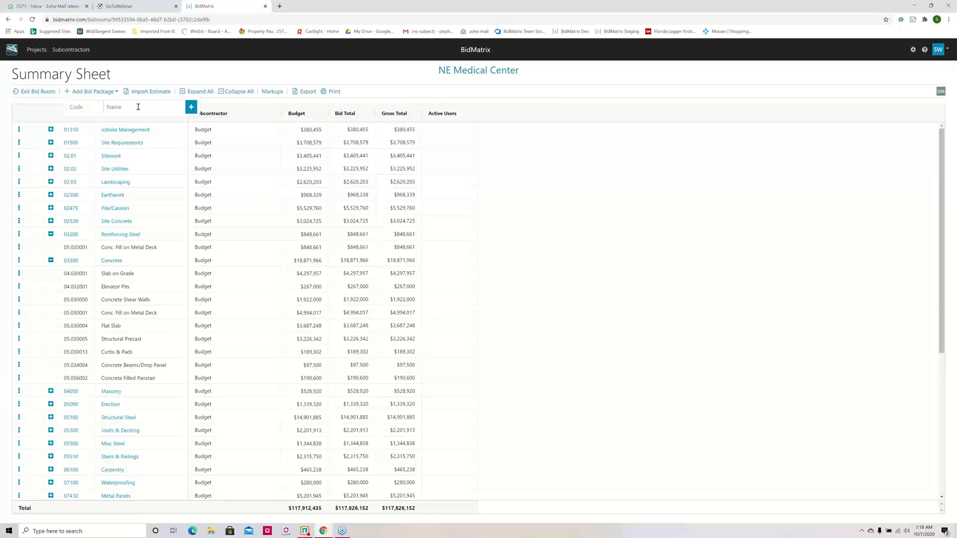
Step: Check the code and name fields for adding a phase to Site Utilities, without adding one
left_click(19, 169)
mouse_move(34, 228)
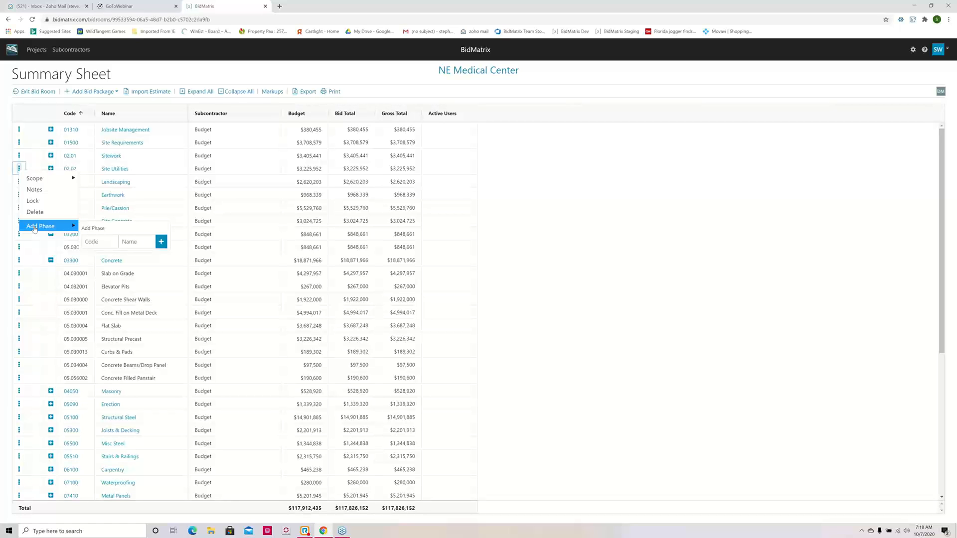
left_click(179, 74)
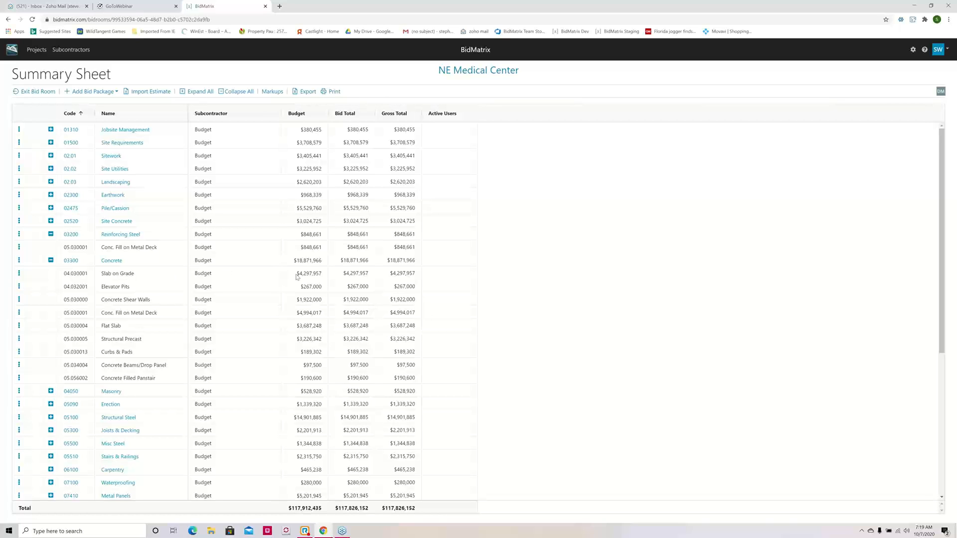
Step: Show the scope items of the Slab on Grade phase in the Concrete package
left_click(19, 274)
mouse_move(31, 285)
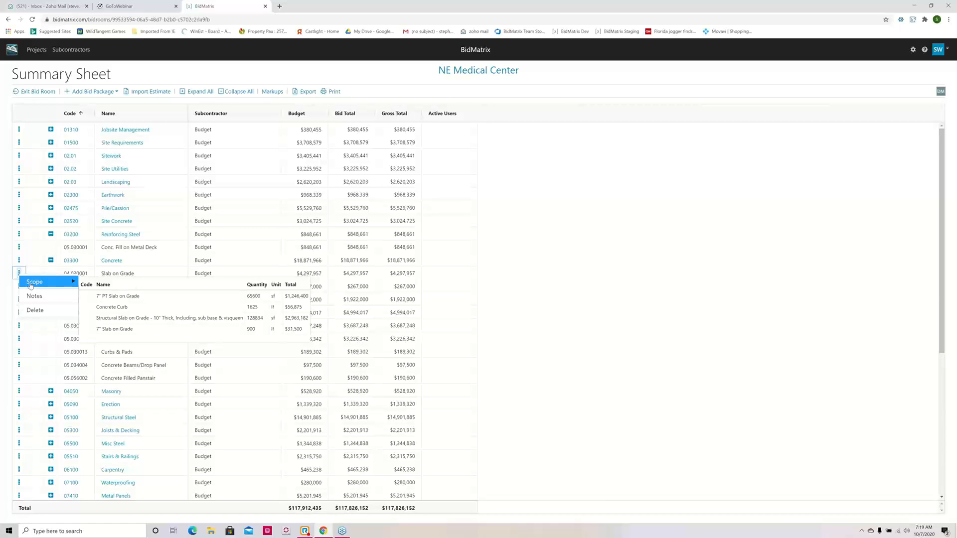
Step: Show the scope items of the Concrete Shear Walls phase in the Concrete package
left_click(571, 226)
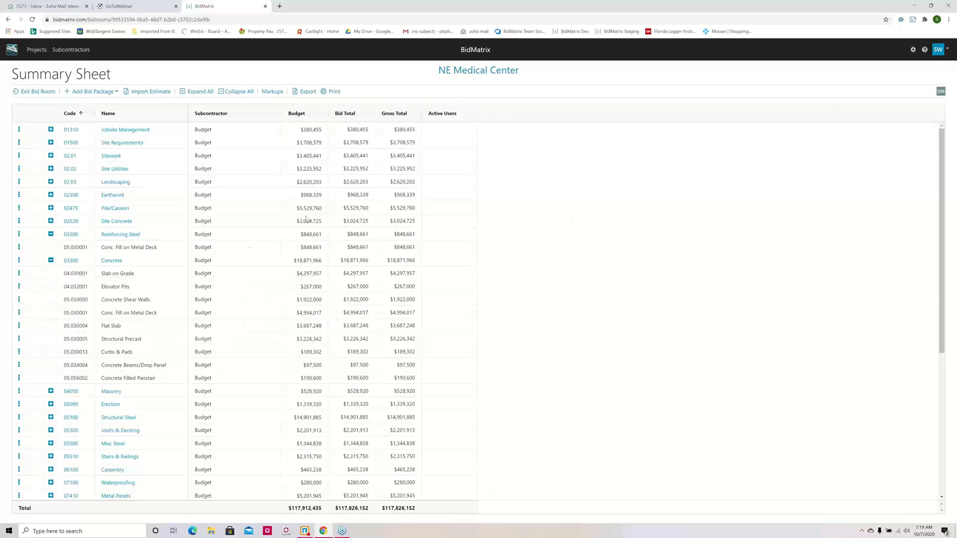
left_click(19, 300)
mouse_move(31, 316)
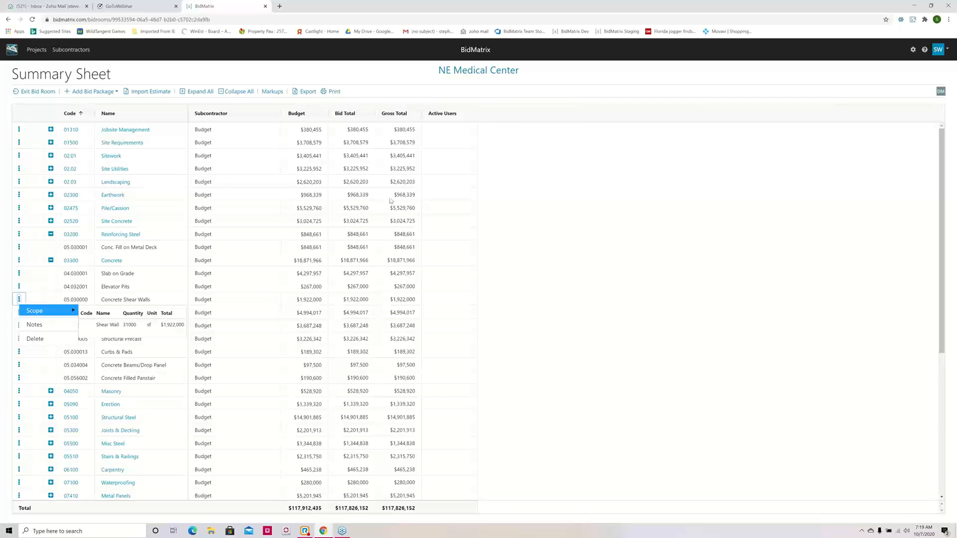
left_click(663, 231)
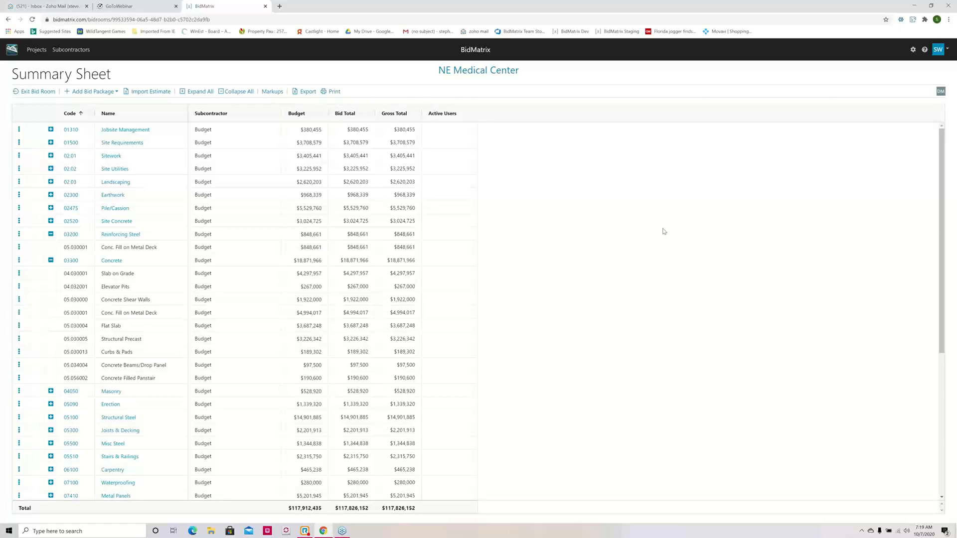
Step: Expand every bid package on the summary sheet to its phases, and collapse them all again
left_click(237, 93)
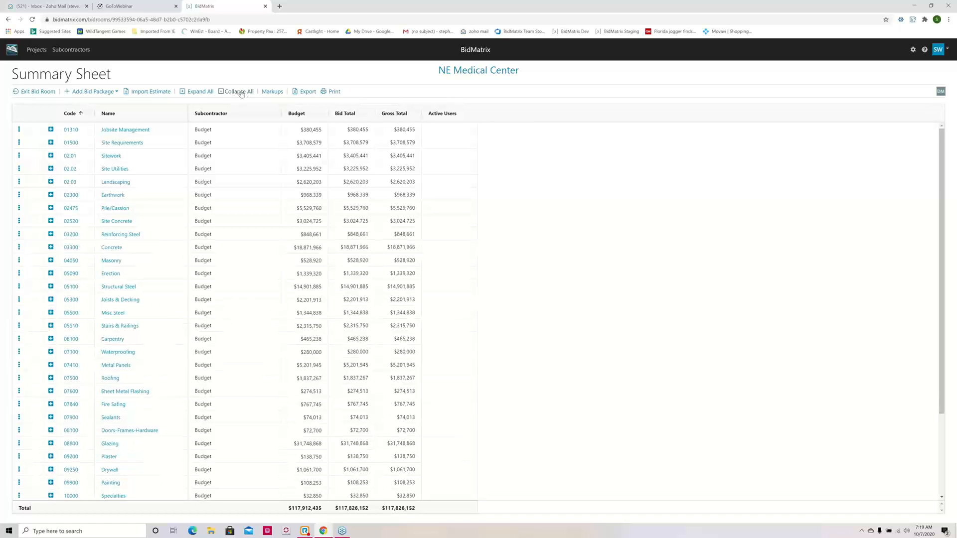
left_click(200, 92)
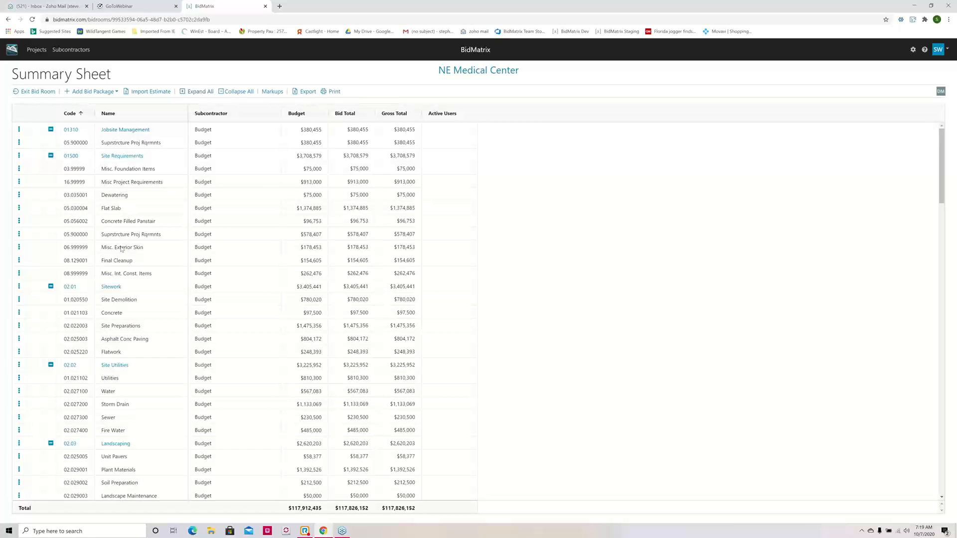
left_click(235, 91)
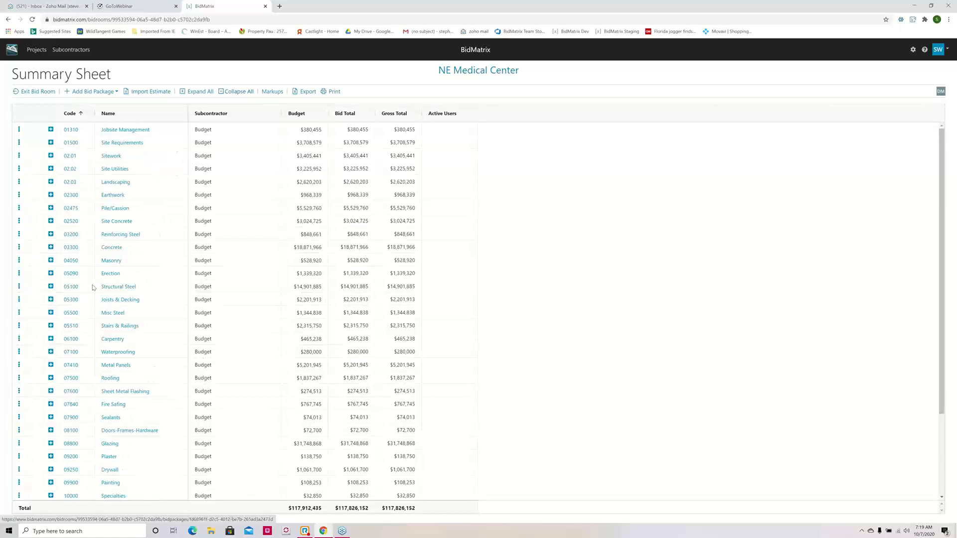
Step: Expand the Fire Protection and Plumbing bid packages, check Plumbing's active user, and open the Plumbing package
scroll(93, 289, "down", 3)
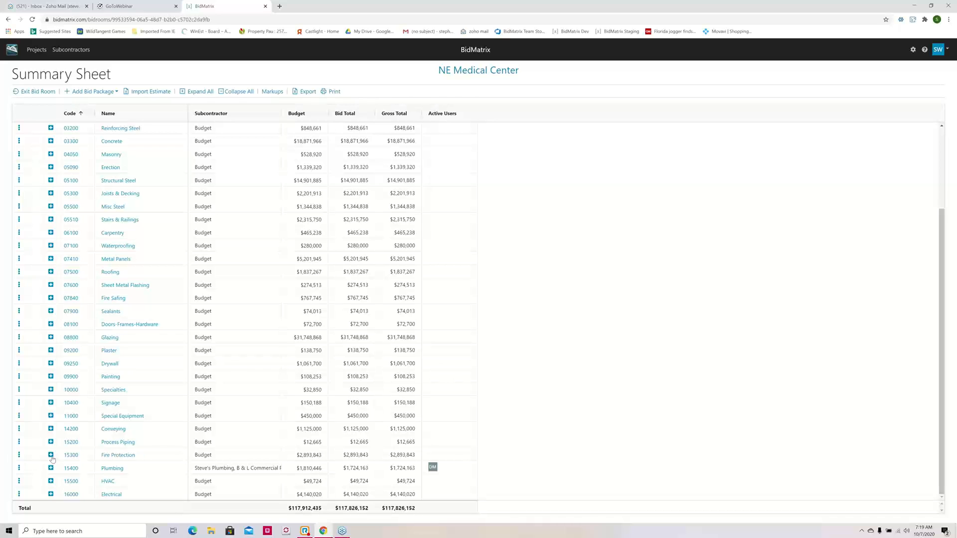
left_click(51, 455)
scroll(138, 429, "down", 1)
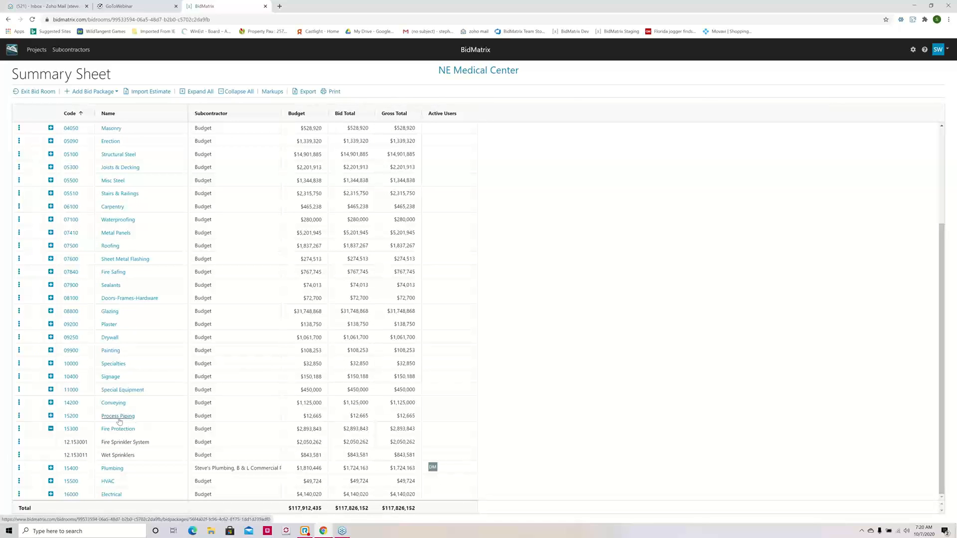
left_click(50, 469)
scroll(113, 403, "down", 1)
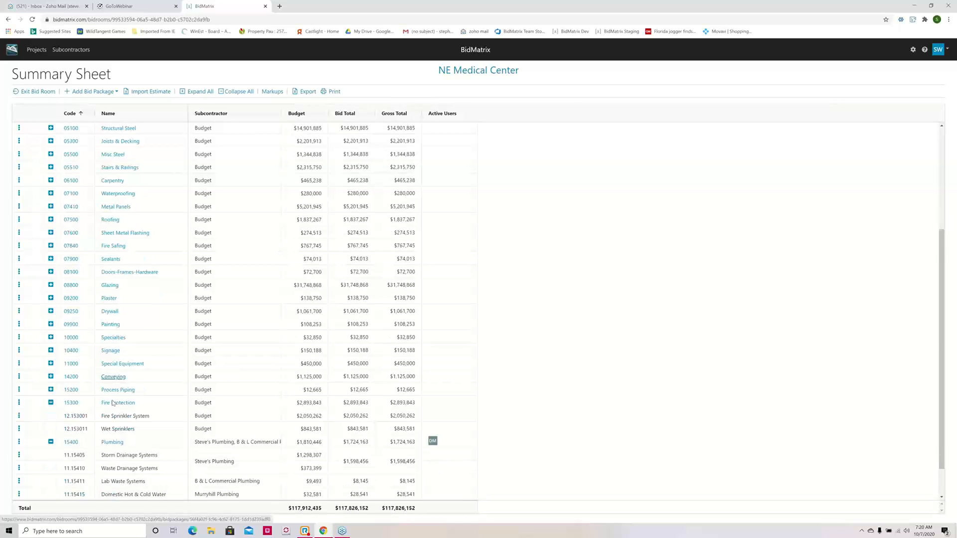
scroll(113, 403, "down", 2)
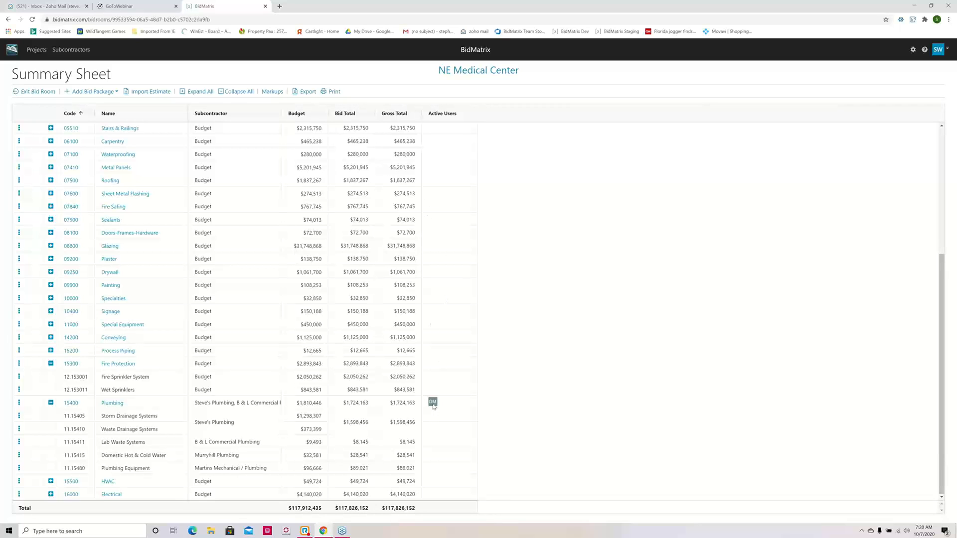
mouse_move(432, 405)
left_click(111, 403)
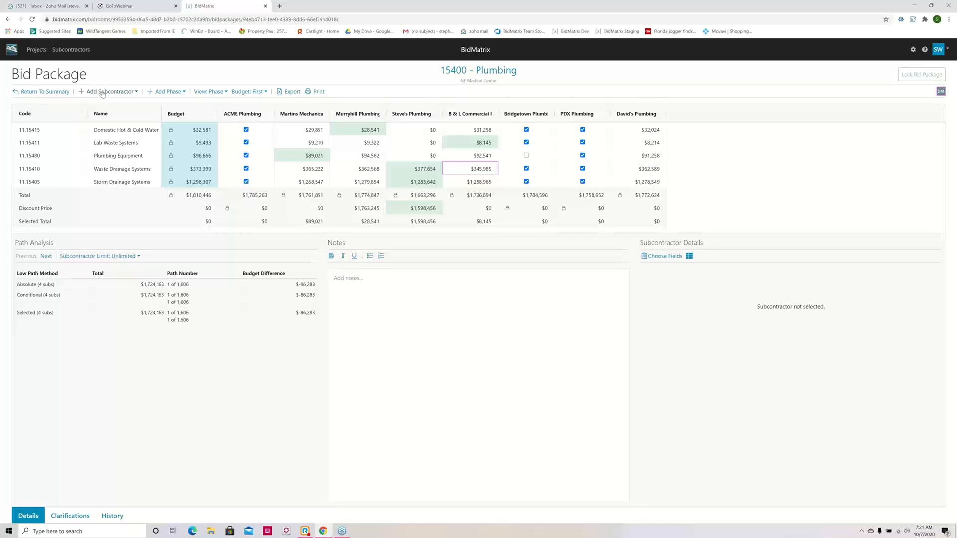
Step: Search for subcontractors matching "a" in the Plumbing package, without adding one
left_click(106, 92)
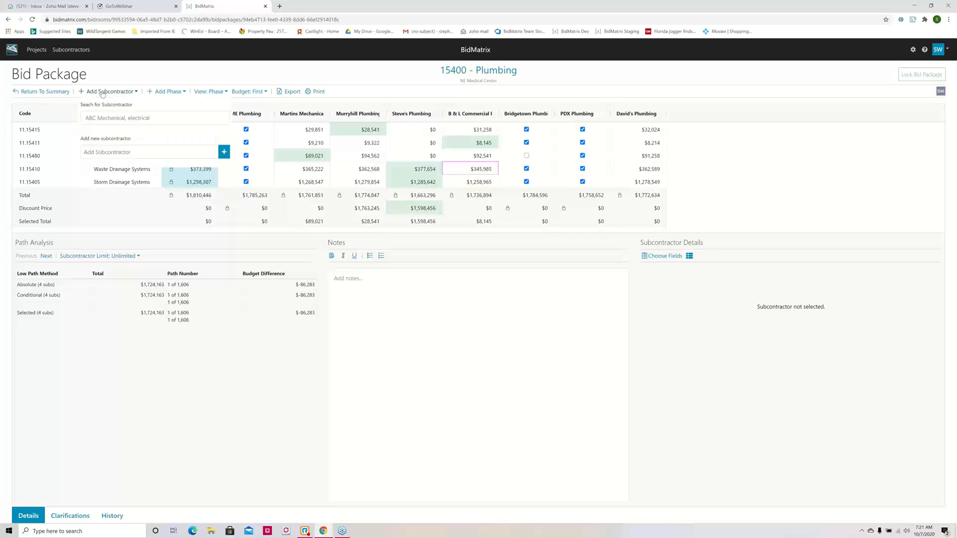
left_click(137, 117)
type("a")
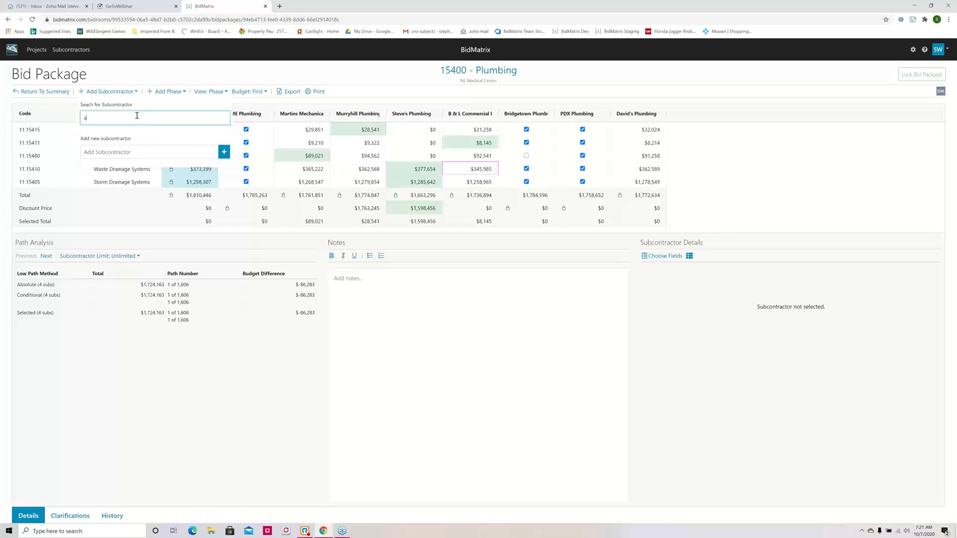
left_click(284, 76)
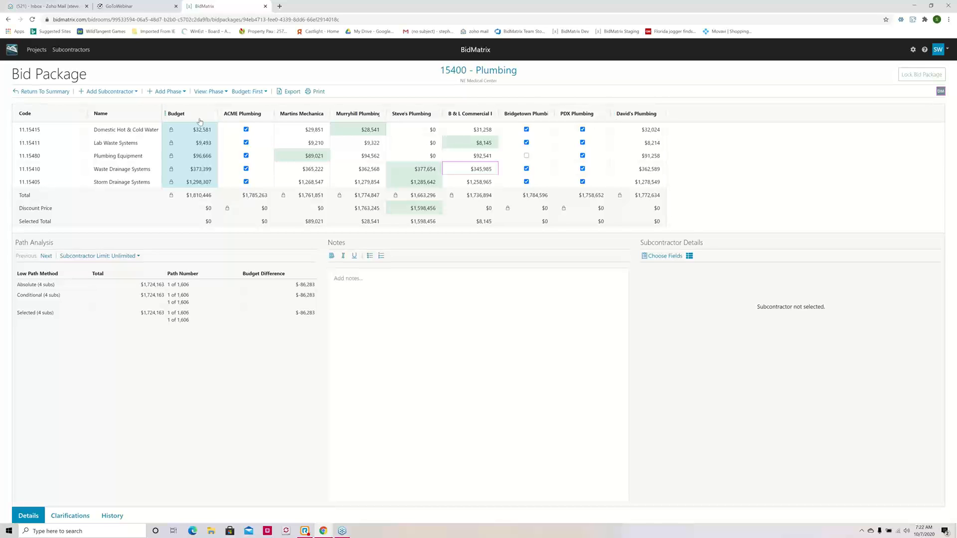
Step: Place the Budget column last in the bid grid and slightly widen the Martins Mechanical column
left_click(265, 92)
left_click(247, 123)
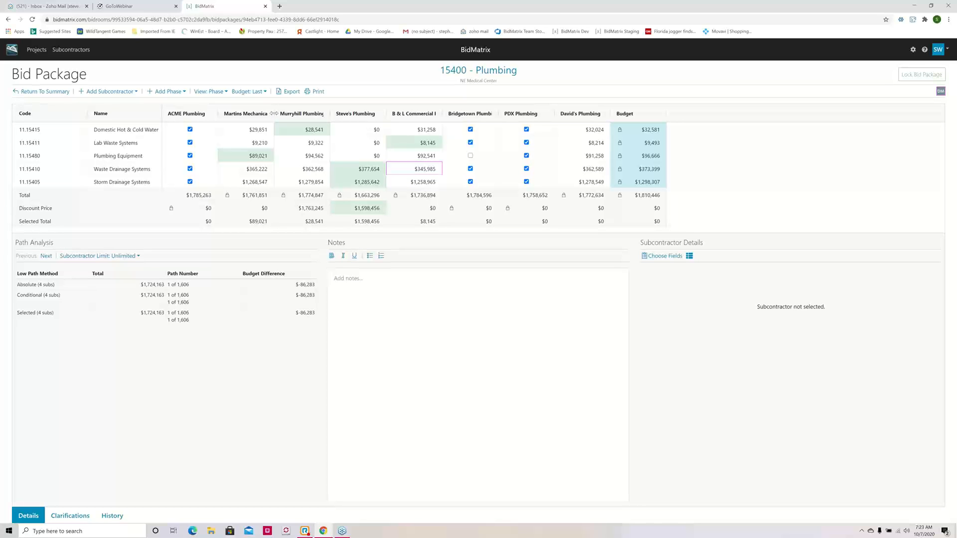
left_click_drag(274, 114, 279, 114)
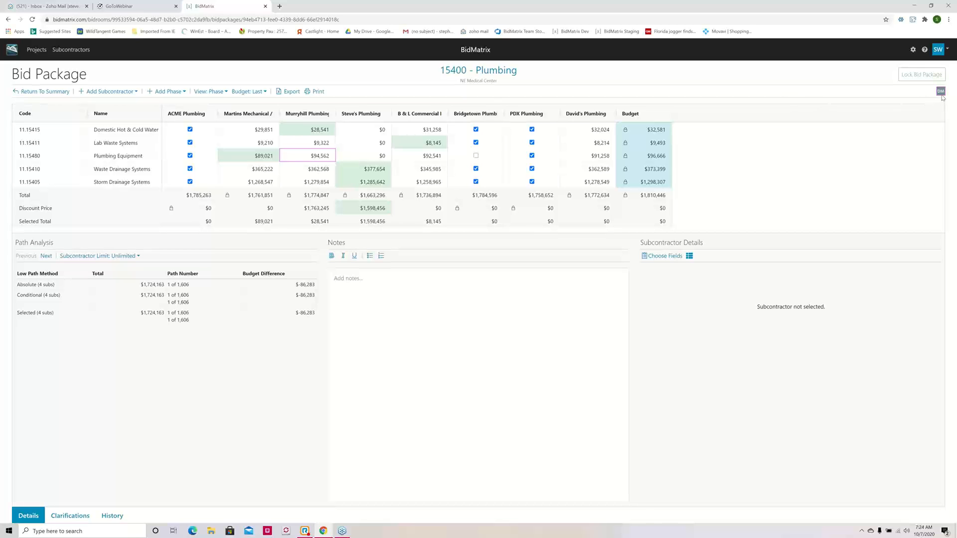
mouse_move(942, 96)
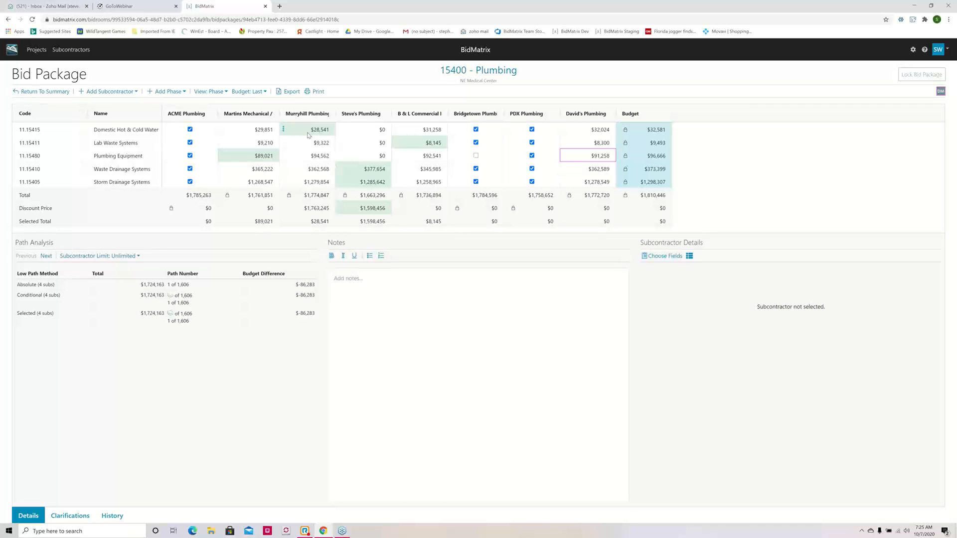
Step: Set B & L Commercial Plumbing's bid for Domestic Hot & Cold Water to 25000
left_click(427, 134)
type("25000")
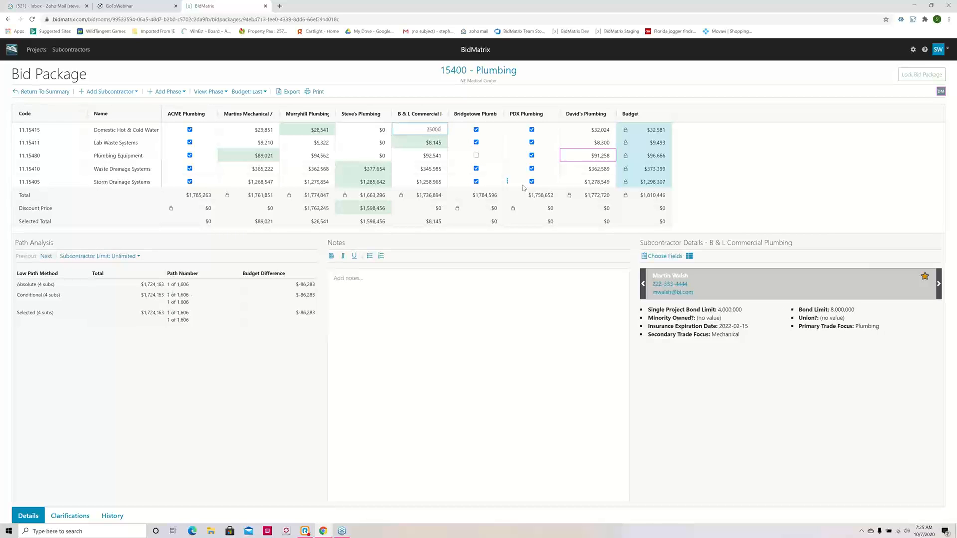
key("Return")
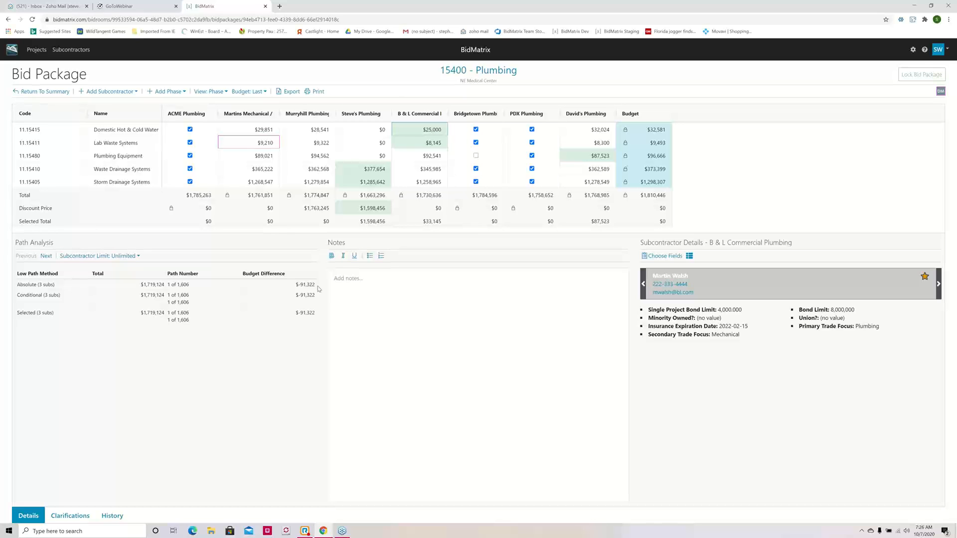
Step: Require Martins Mechanical's Lab Waste Systems bid and exclude David's Plumbing's Waste Drainage Systems bid
left_click(250, 143)
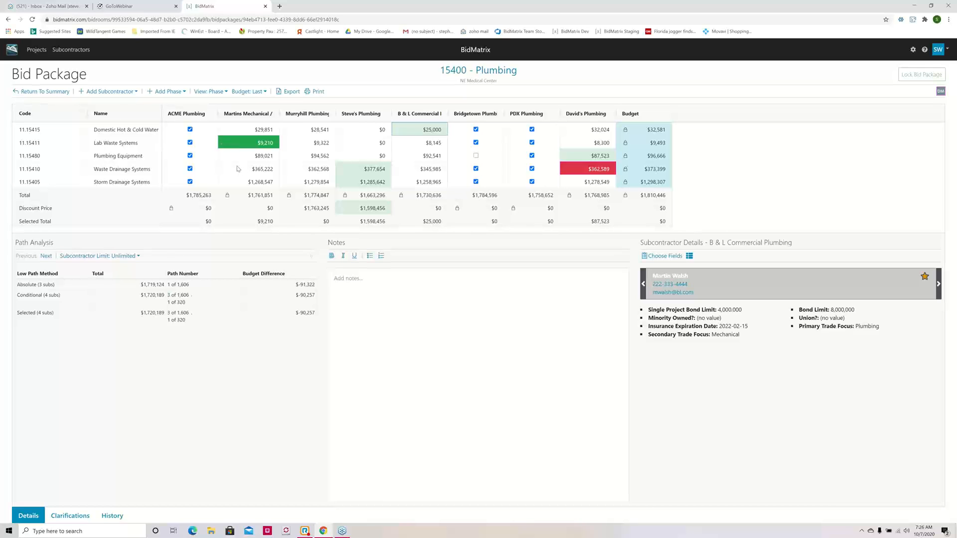
left_click(222, 145)
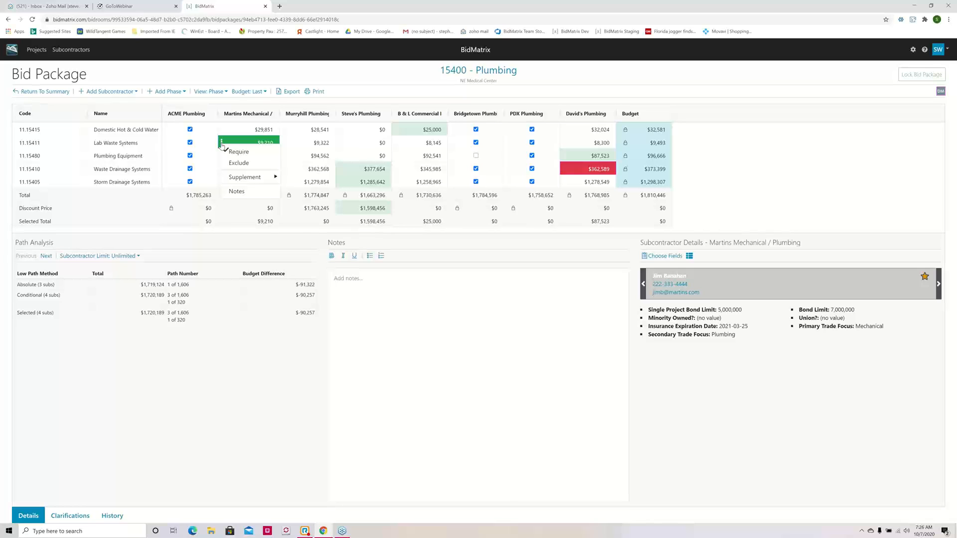
left_click(250, 151)
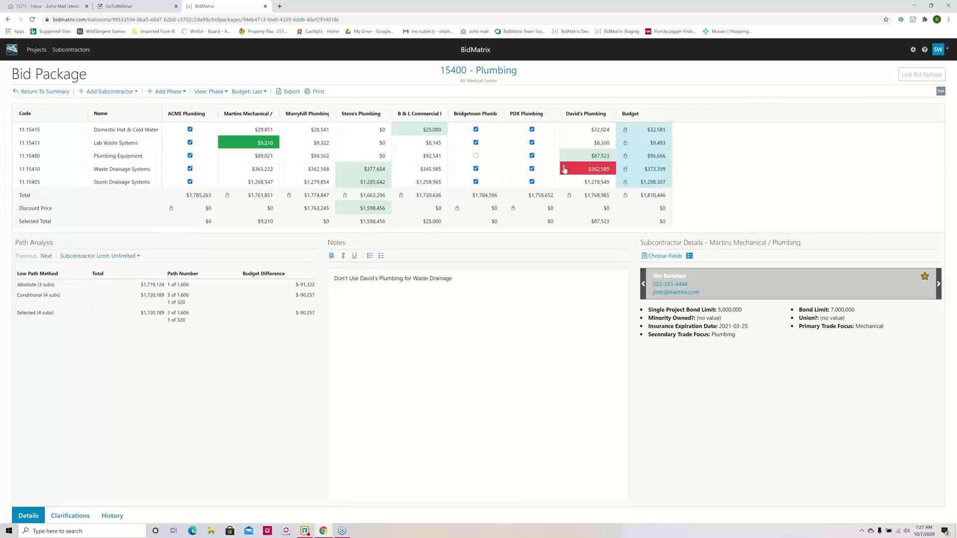
left_click(564, 170)
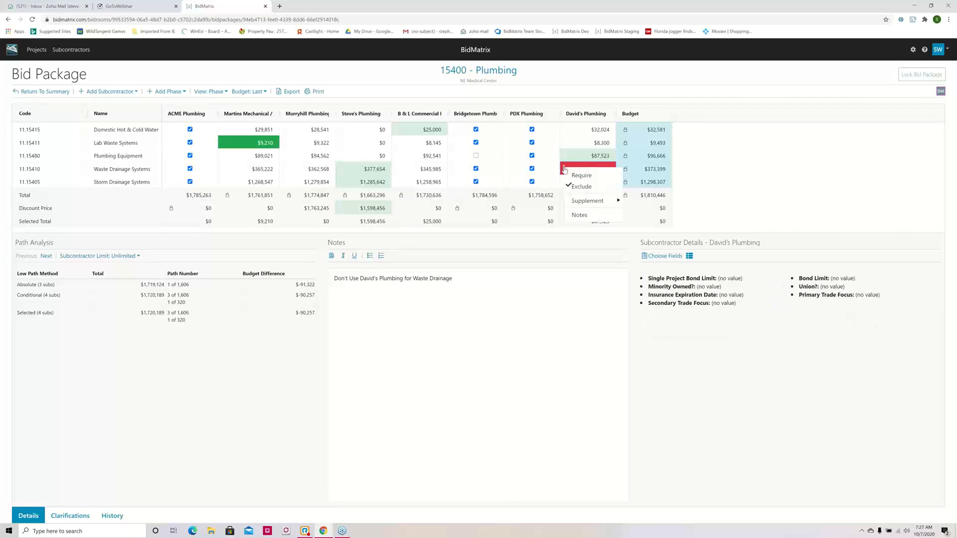
left_click(593, 189)
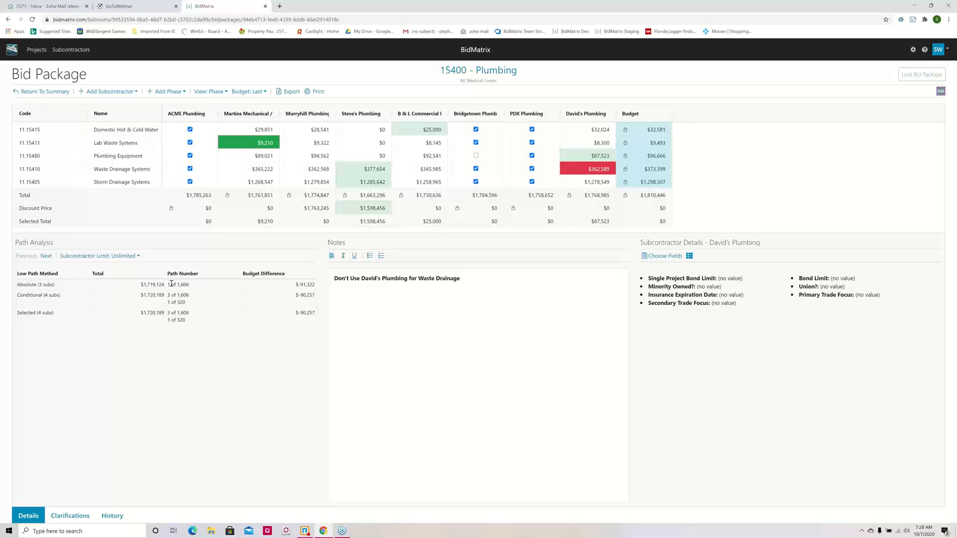
left_click(153, 283)
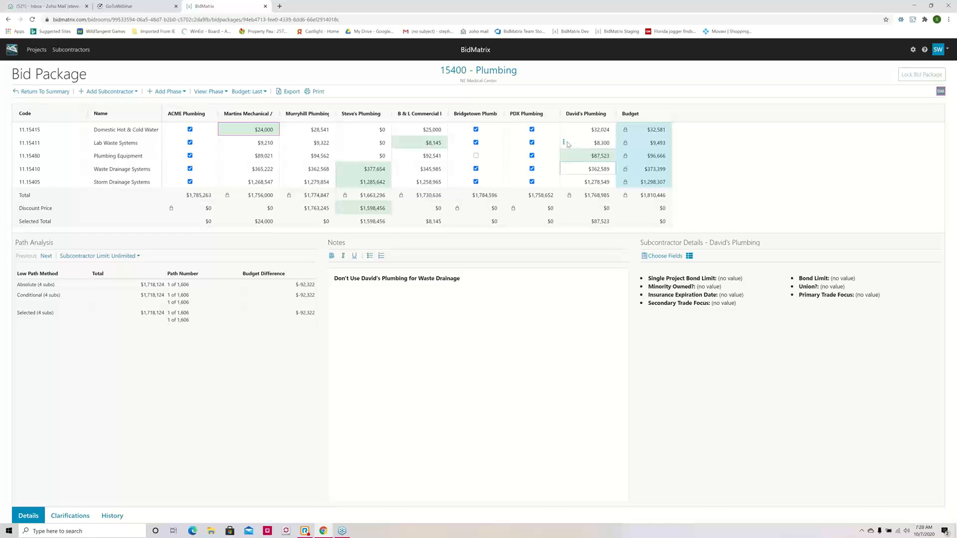
Step: Try supplementing David's Plumbing's Lab Waste Systems bid with the uncovered Under-slab Pipe Hangers item, and clear it again
left_click(564, 144)
left_click(564, 145)
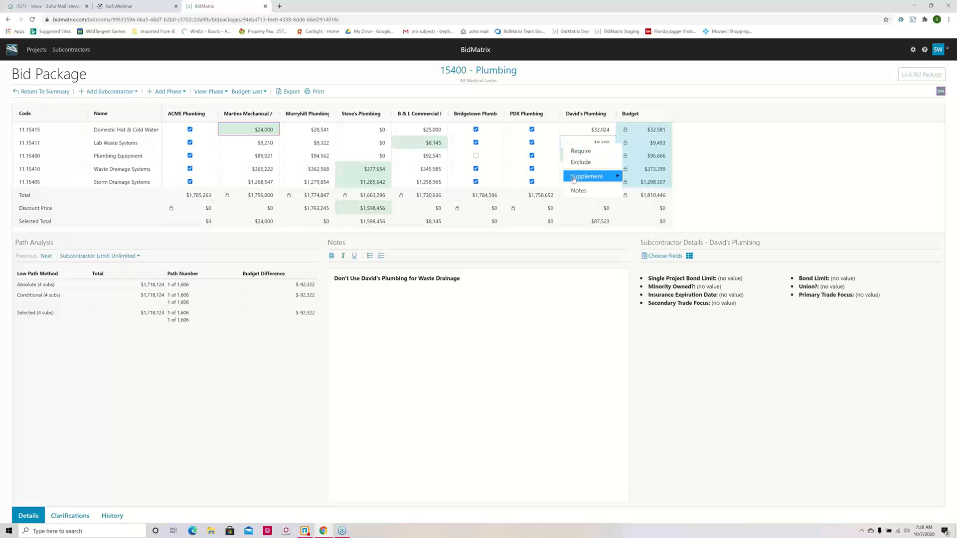
mouse_move(575, 180)
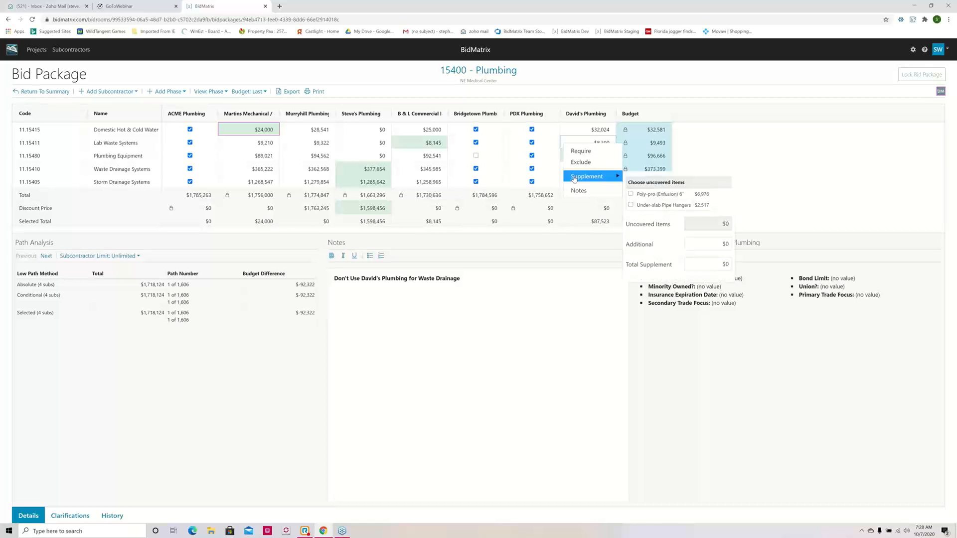
left_click(631, 205)
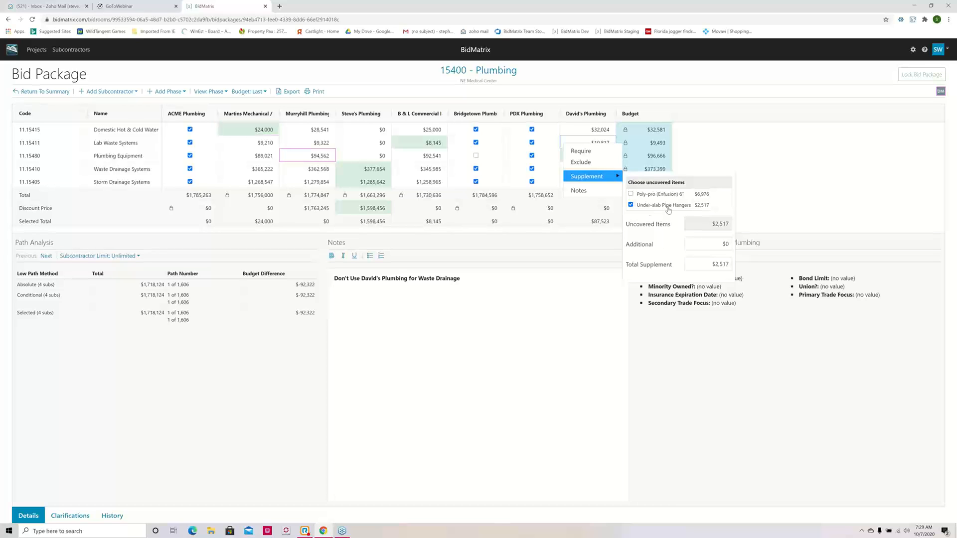
left_click(631, 205)
left_click(717, 243)
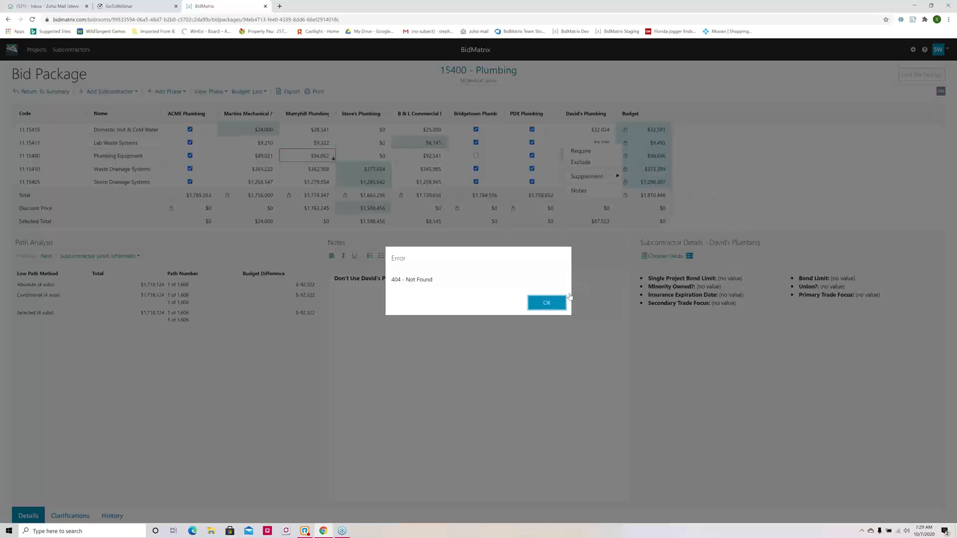
left_click(553, 302)
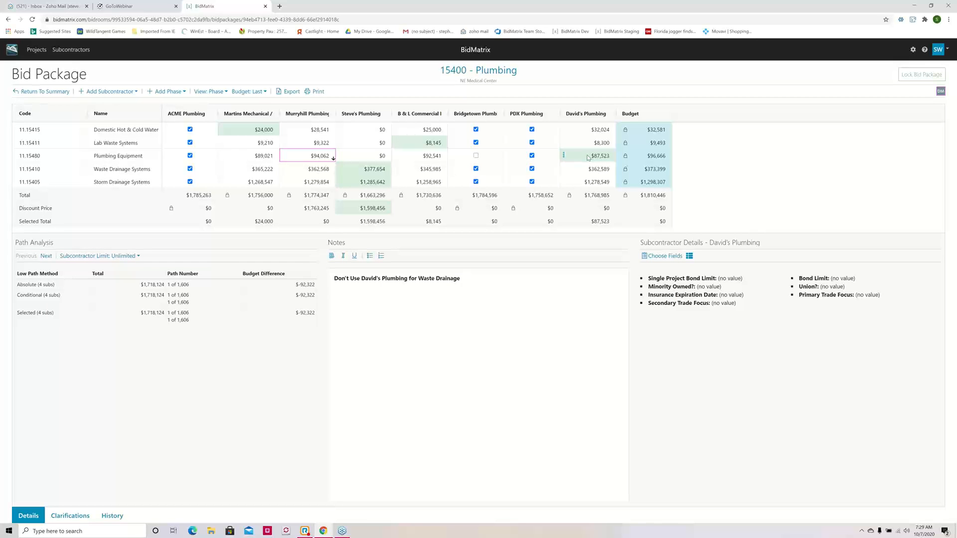
Step: Add an additional supplement of 1000 to David's Plumbing's Lab Waste Systems bid
left_click(564, 143)
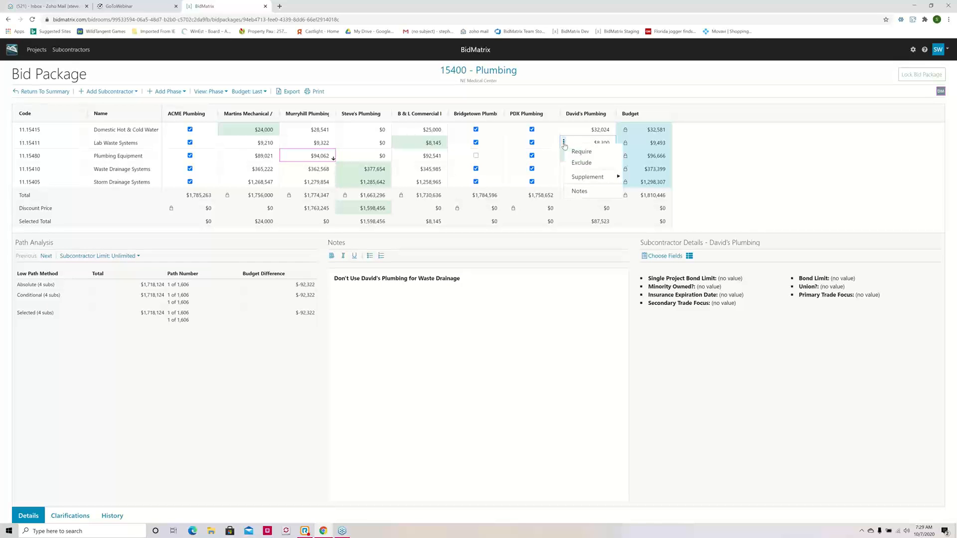
left_click(588, 177)
left_click(715, 244)
type("1000")
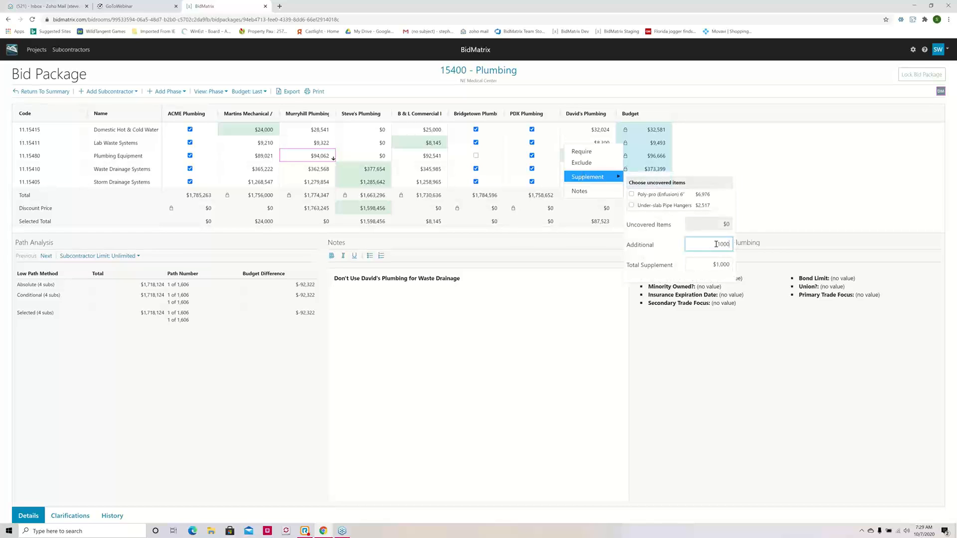
left_click(800, 166)
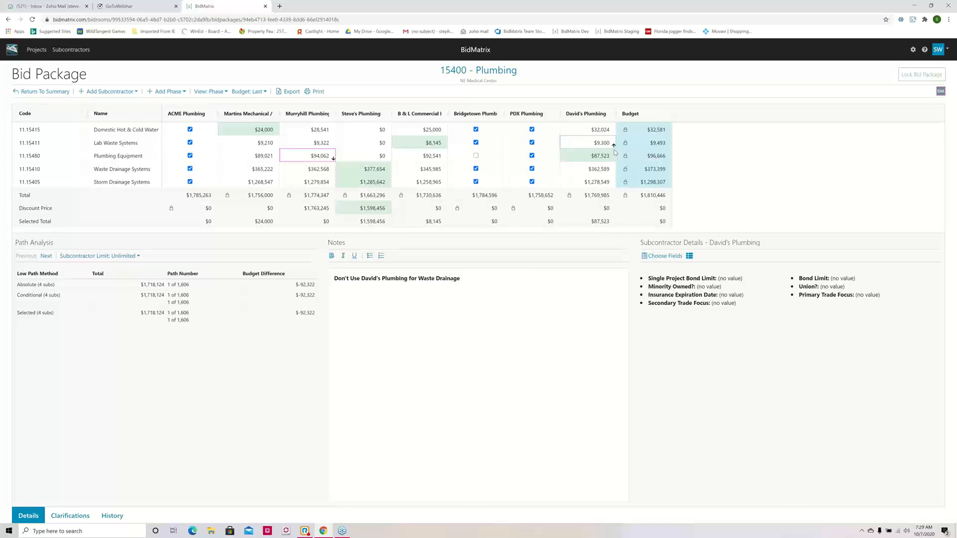
Step: Attach the note "Added for hangers" to David's Plumbing's Lab Waste Systems bid
mouse_move(615, 147)
left_click(564, 143)
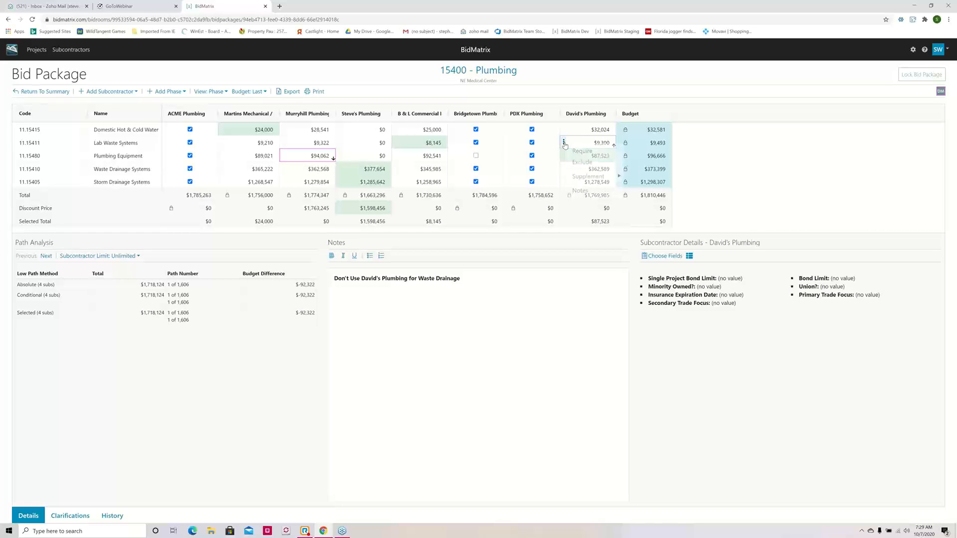
left_click(584, 193)
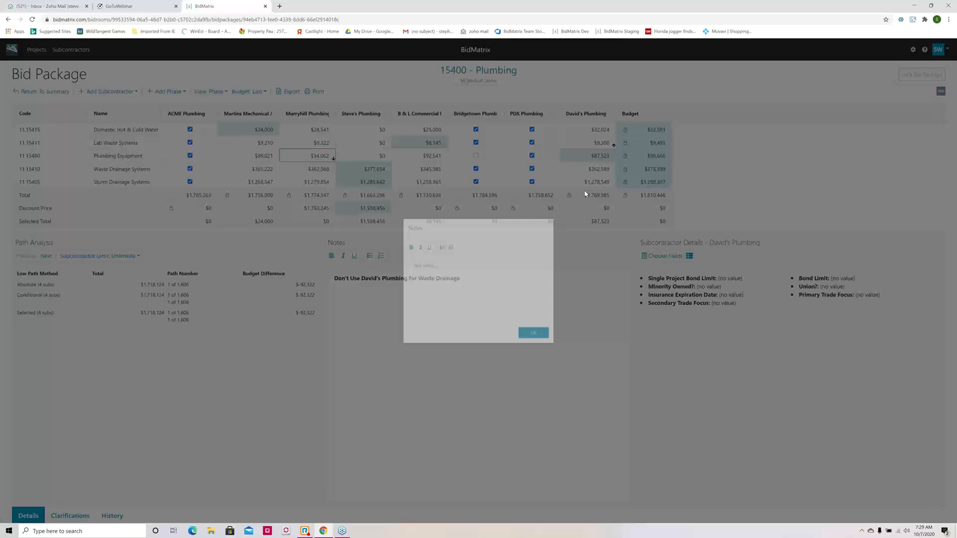
type("Ad")
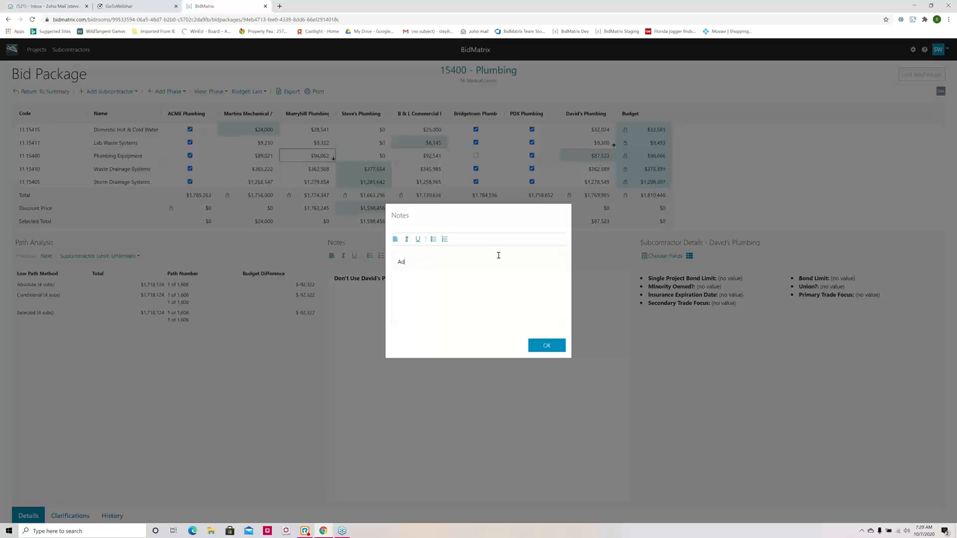
type("ded for hangers")
left_click(544, 347)
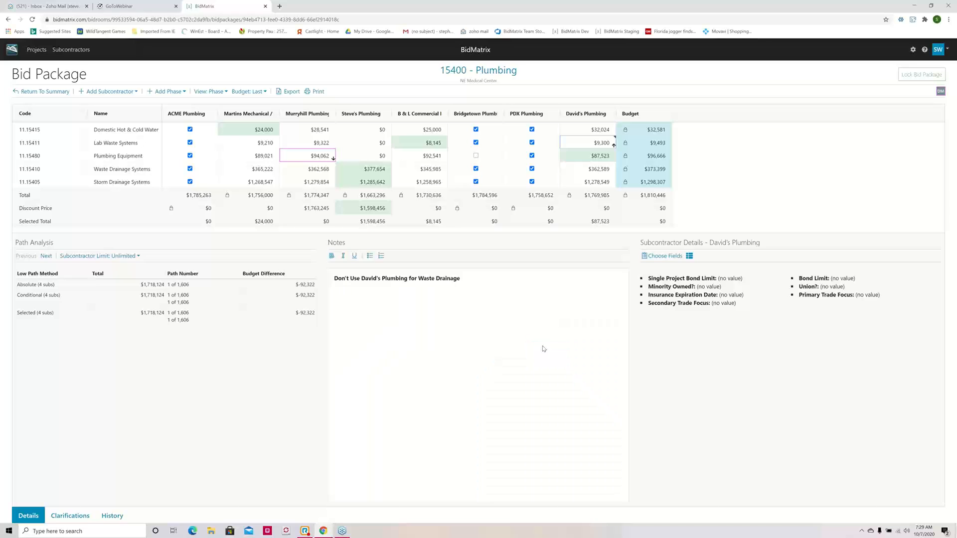
left_click(604, 168)
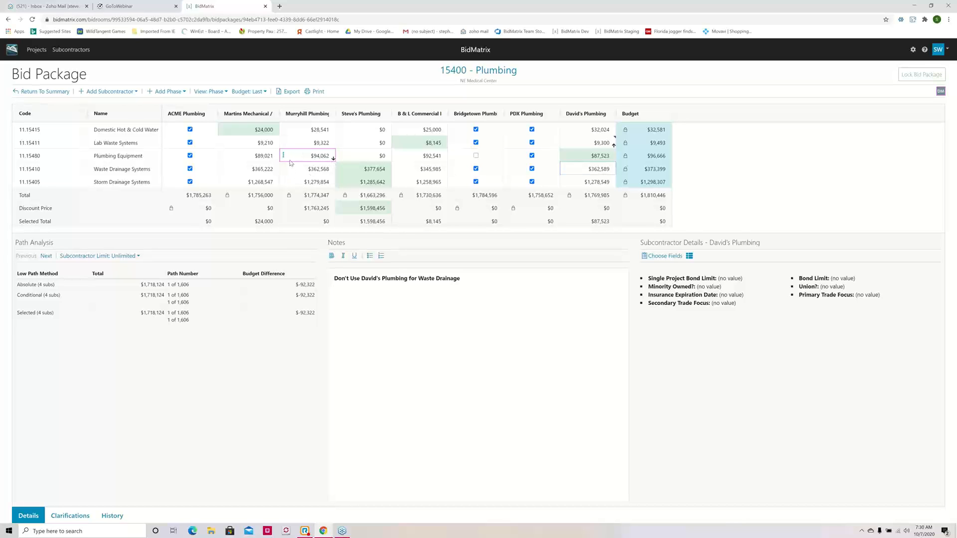
Step: Try limiting the path analysis to 2 subcontractors and to 1, and restore the limit to Unlimited
mouse_move(333, 160)
mouse_move(284, 163)
left_click(140, 256)
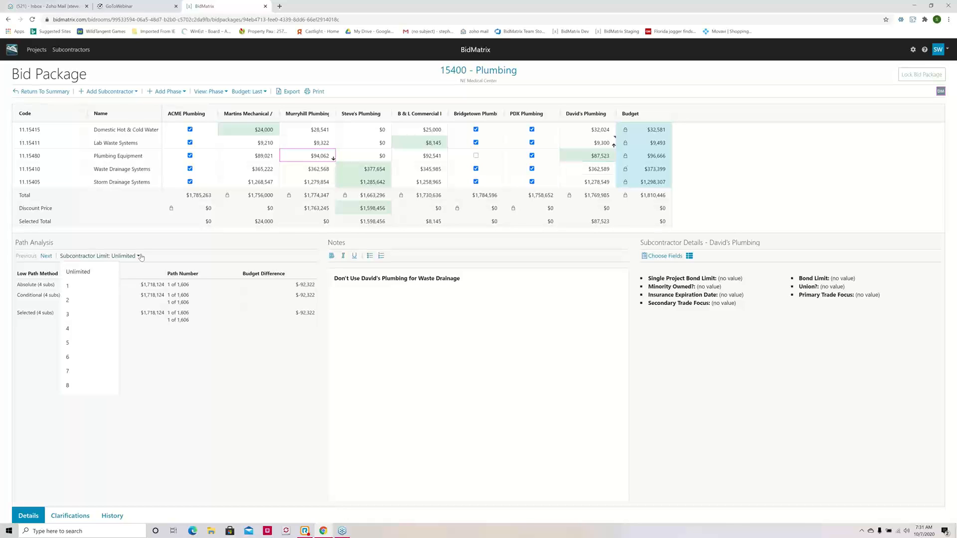
left_click(87, 301)
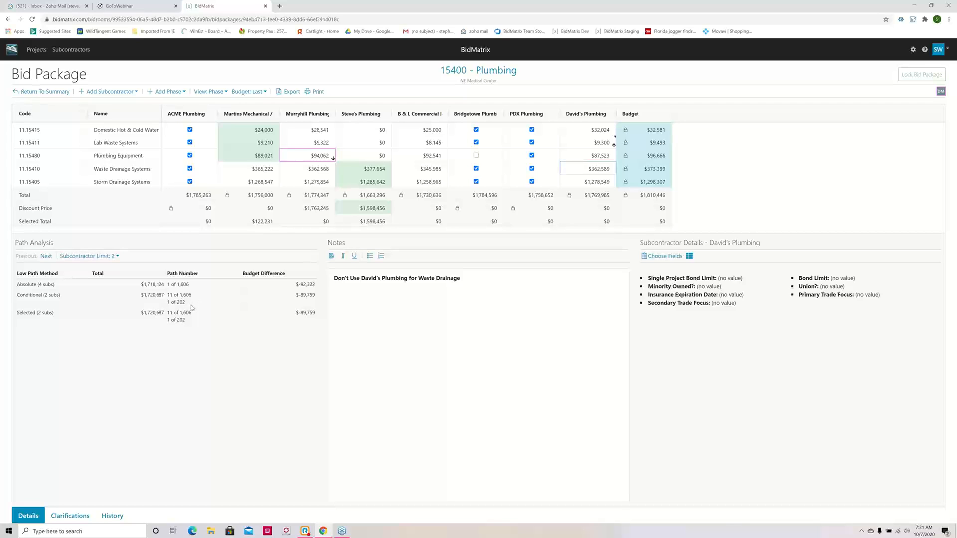
left_click(117, 256)
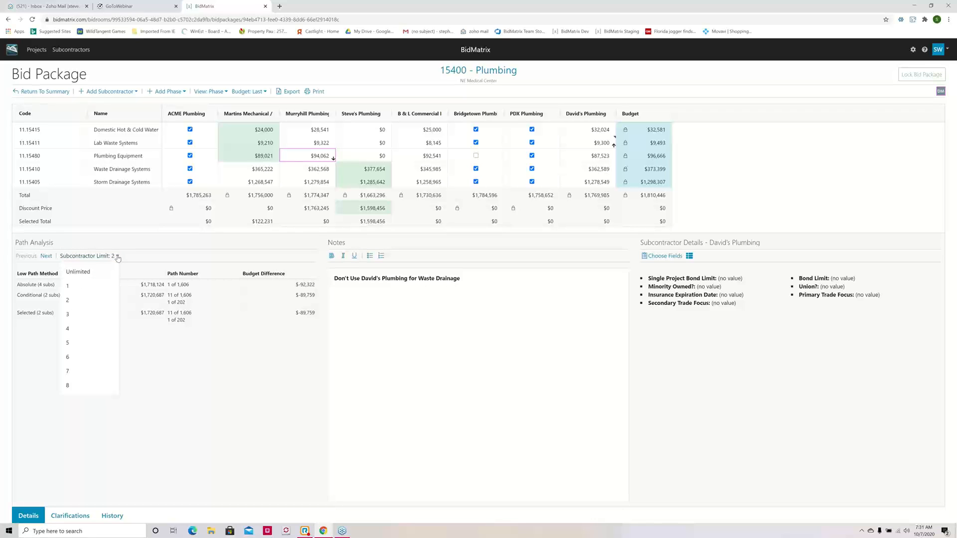
left_click(82, 290)
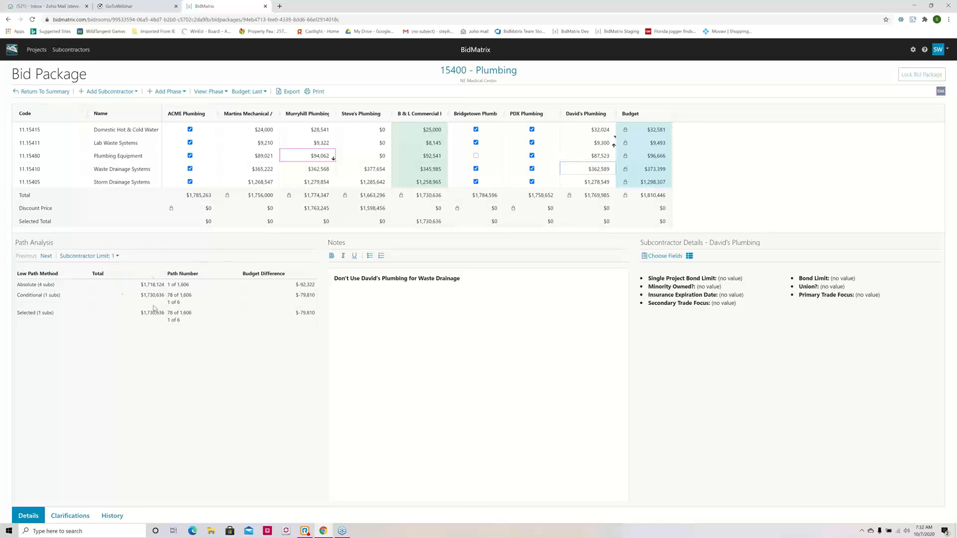
left_click(115, 256)
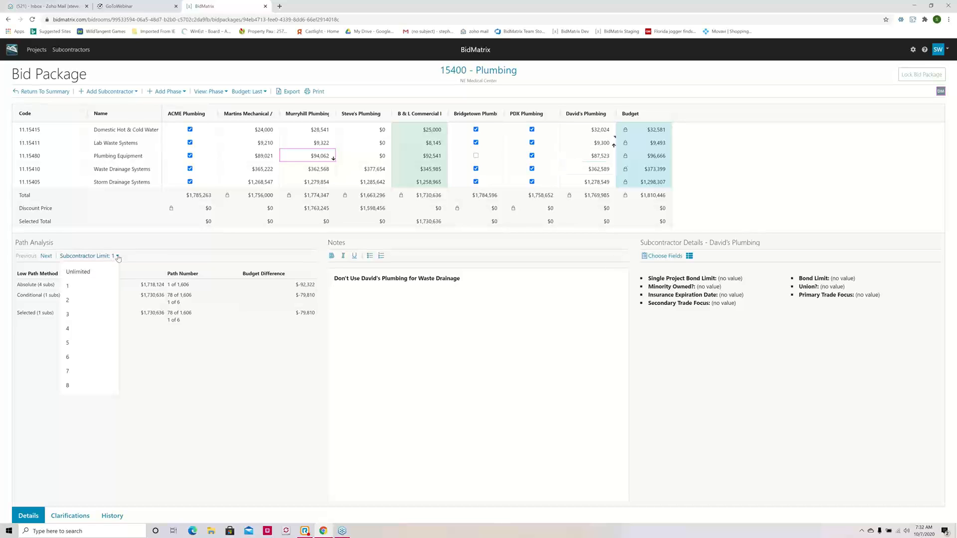
left_click(87, 277)
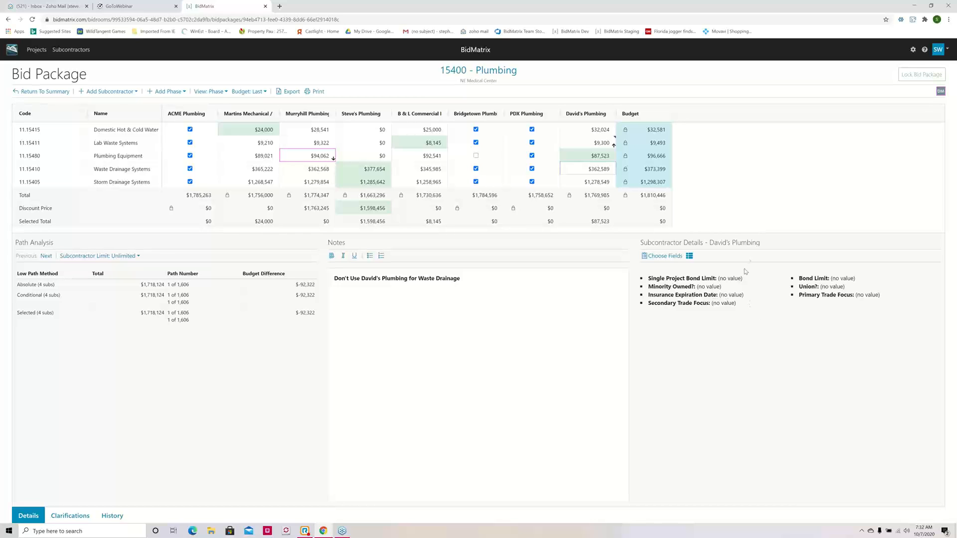
Step: Look through the subcontractor details of B & L Commercial Plumbing, Steve's Plumbing and Murryhill Plumbing
left_click(430, 131)
left_click(371, 132)
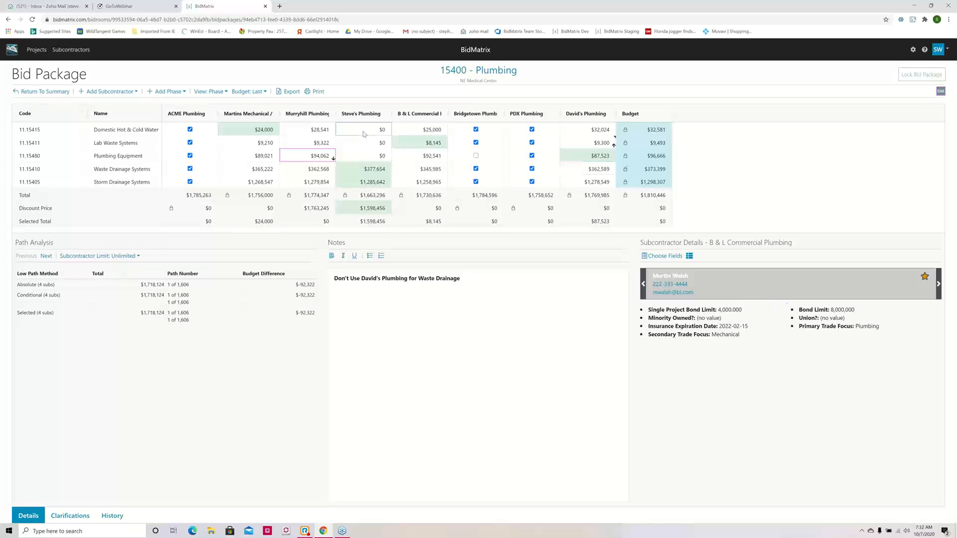
left_click(320, 133)
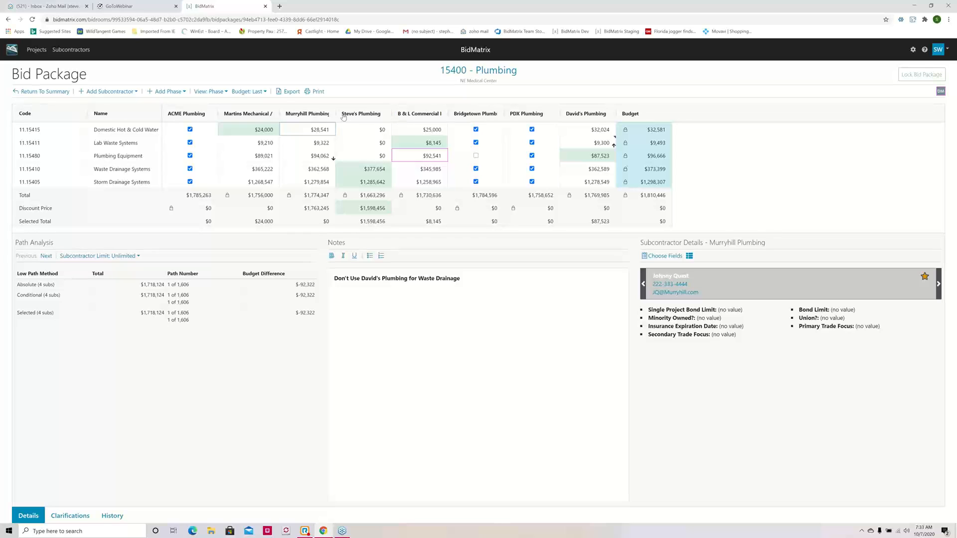
left_click(417, 118)
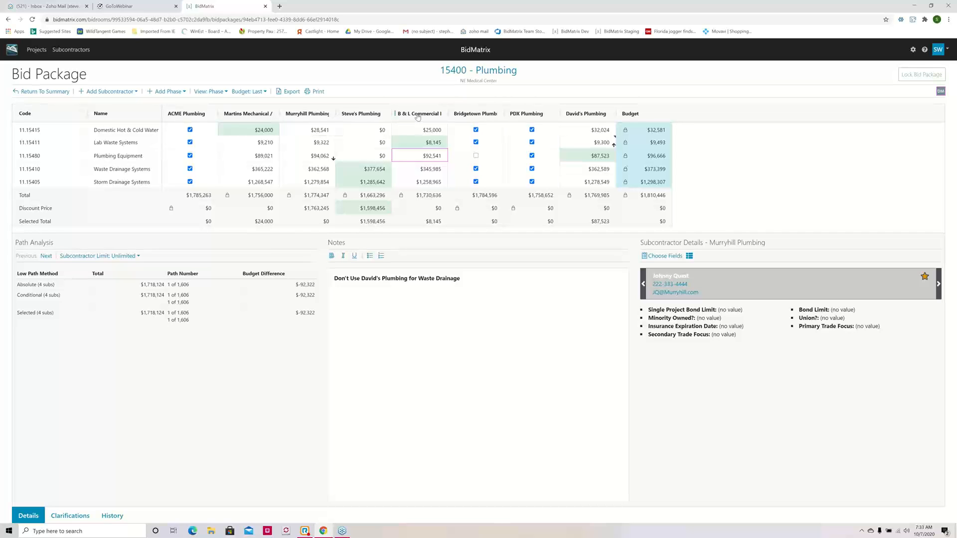
left_click(442, 158)
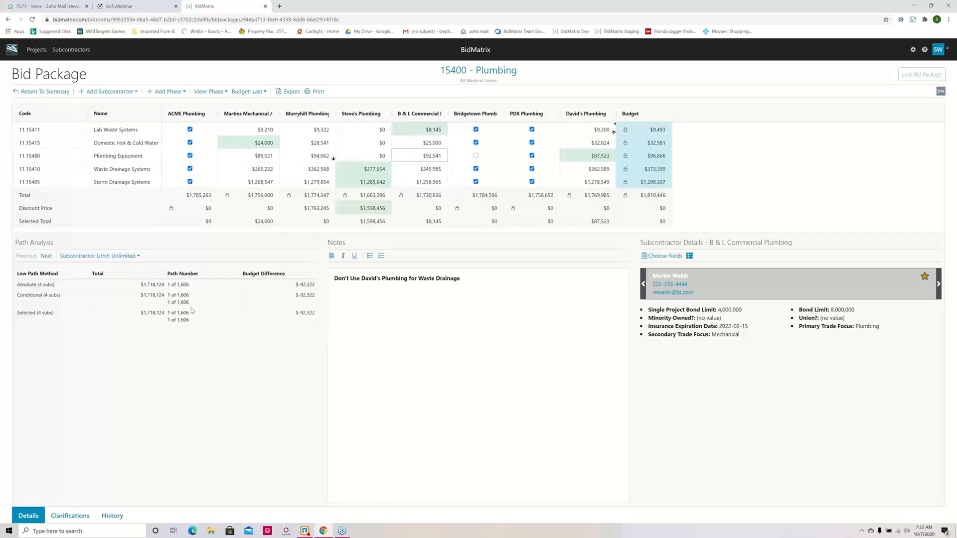
Step: Add the clarifications "Bid as per plans and specs" and "Received signed addenda" to the Plumbing bid package
left_click(78, 517)
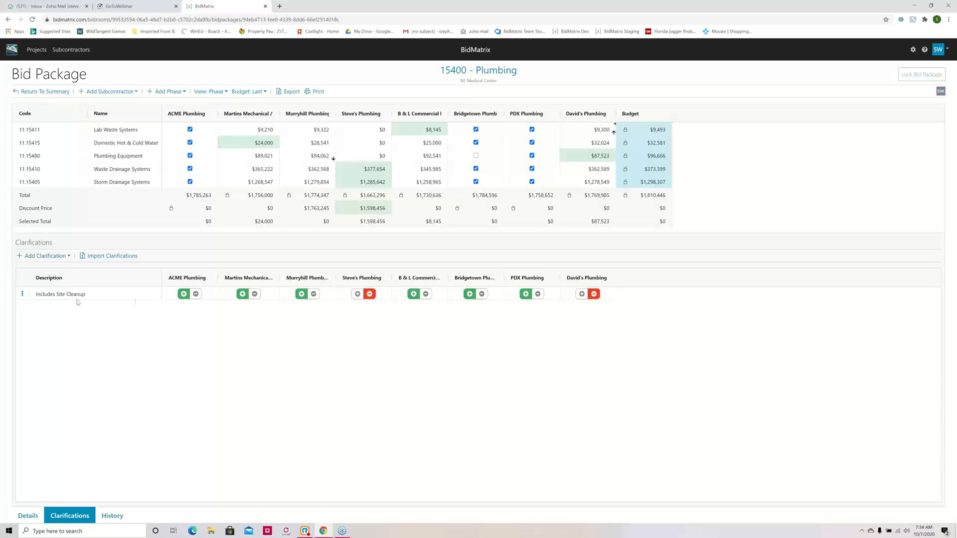
left_click(48, 256)
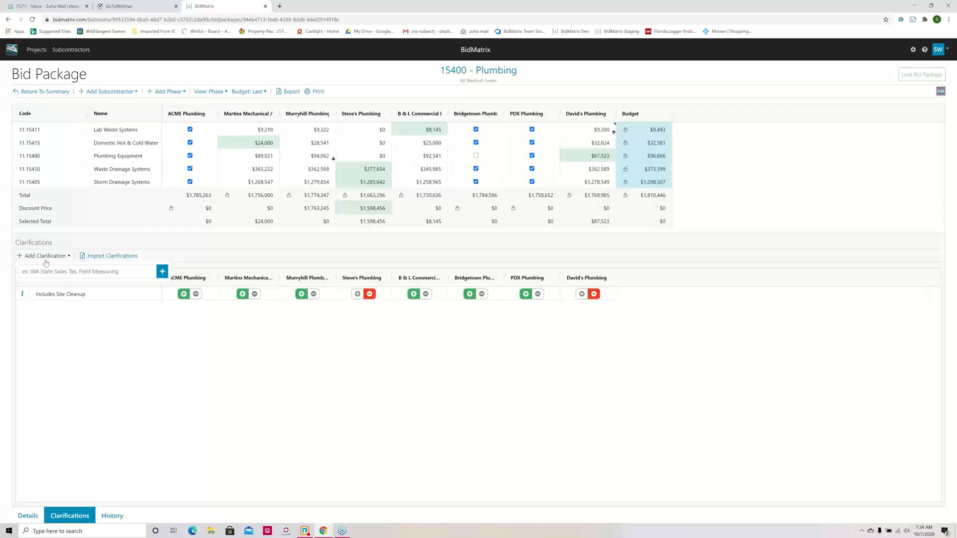
left_click(73, 286)
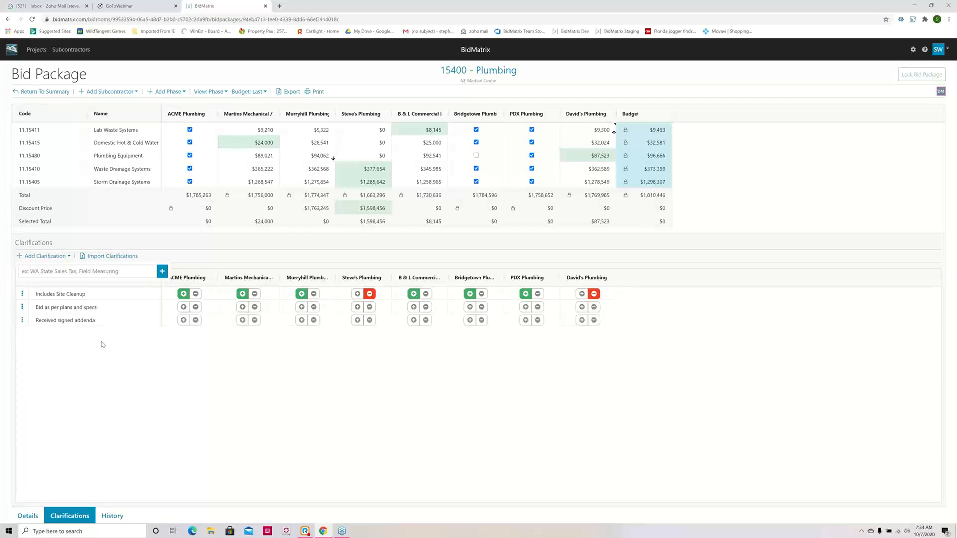
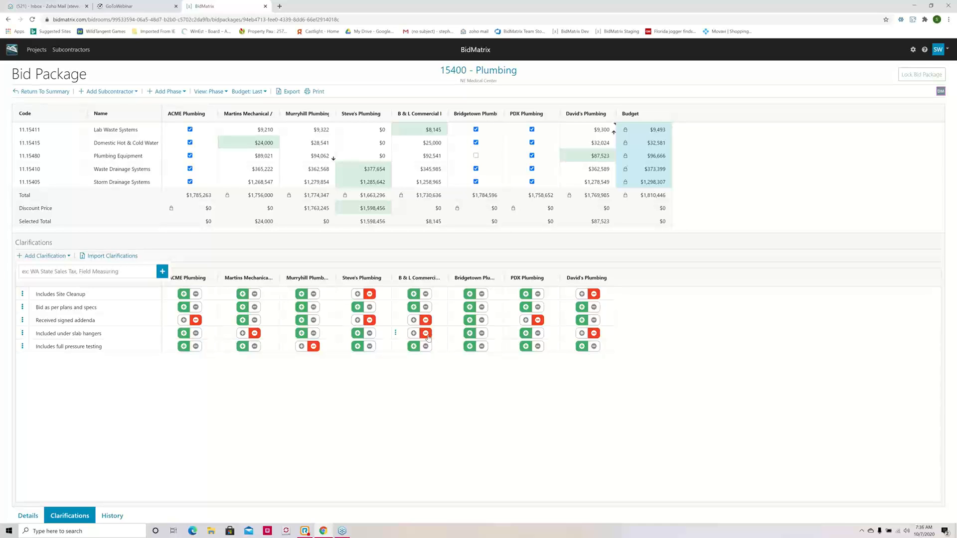
Step: Add a $3,000 supplement to B & L Commercial Plumbing's "Included under slab hangers" clarification, applied to phase 11.15411-Lab Waste Systems
left_click(396, 336)
mouse_move(413, 344)
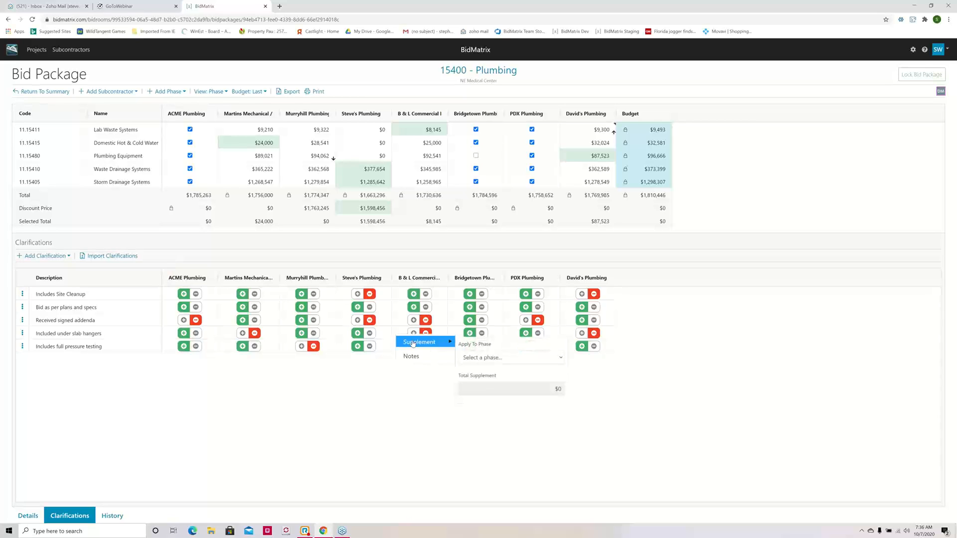
left_click(560, 358)
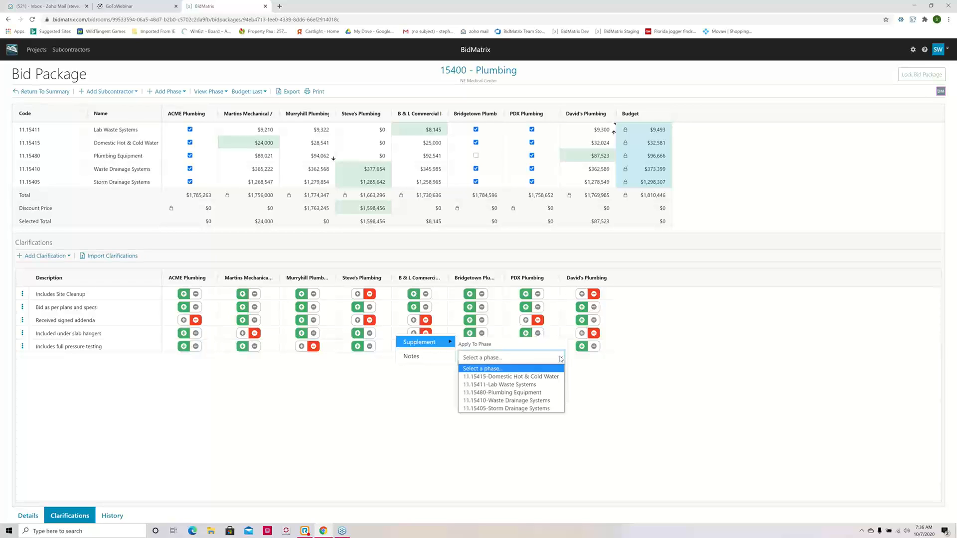
left_click(524, 385)
left_click(552, 392)
type("3000")
key("Tab")
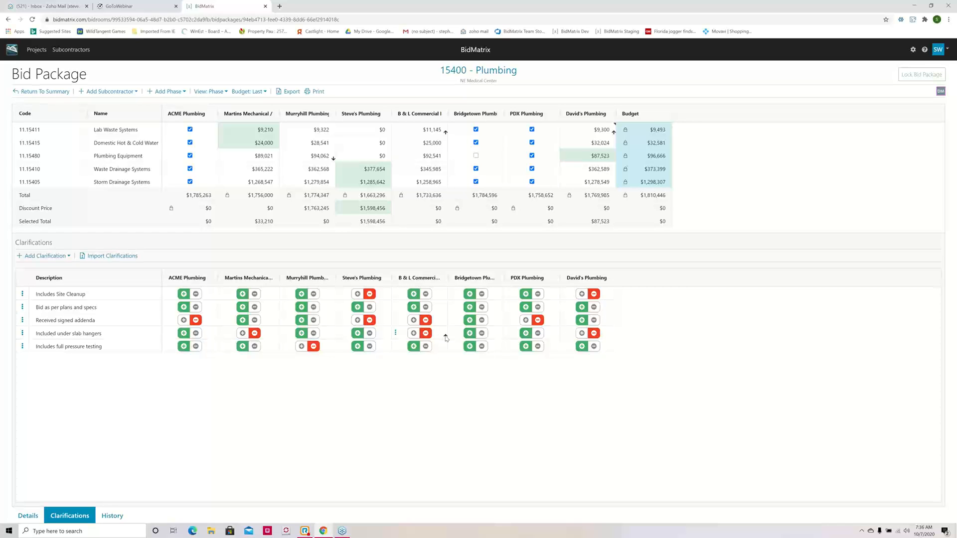
Step: Review the Plumbing package's change history, both unfiltered and filtered to B & L Commercial Plumbing's Domestic Hot & Cold Water and Lab Waste Systems bids
mouse_move(446, 338)
left_click(112, 516)
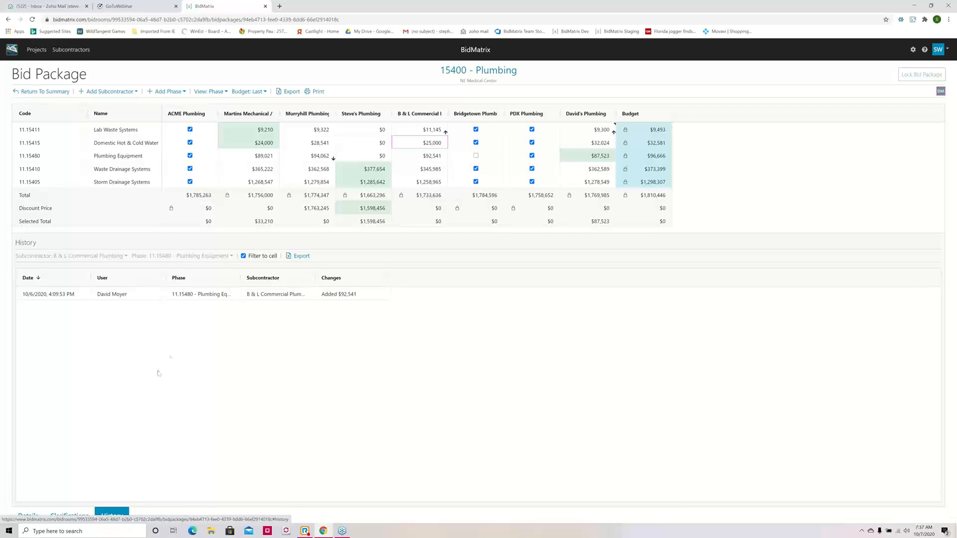
left_click(244, 257)
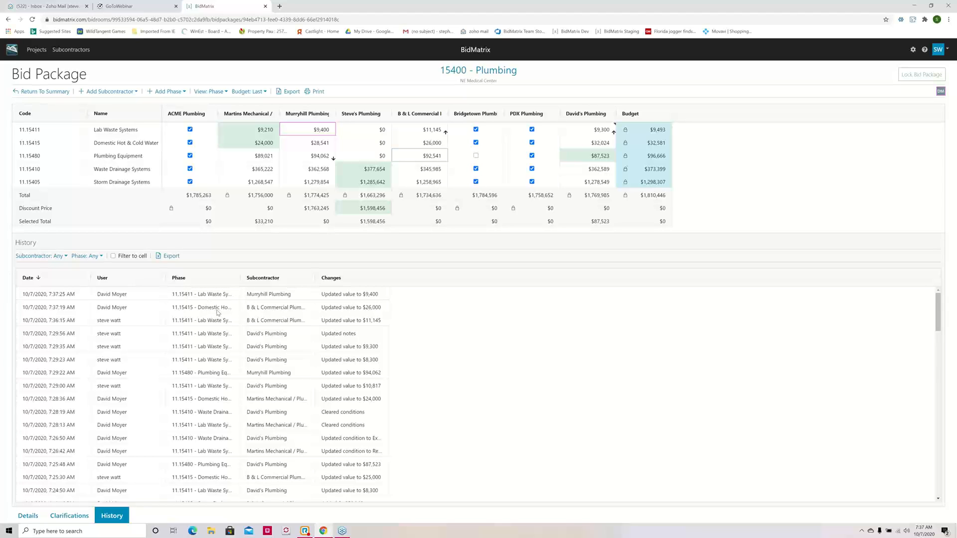
left_click(113, 256)
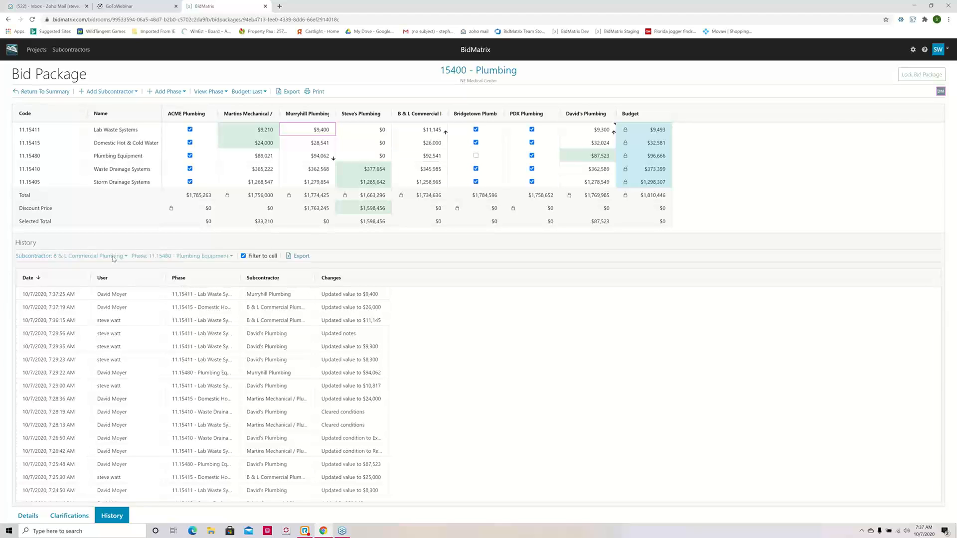
left_click(434, 144)
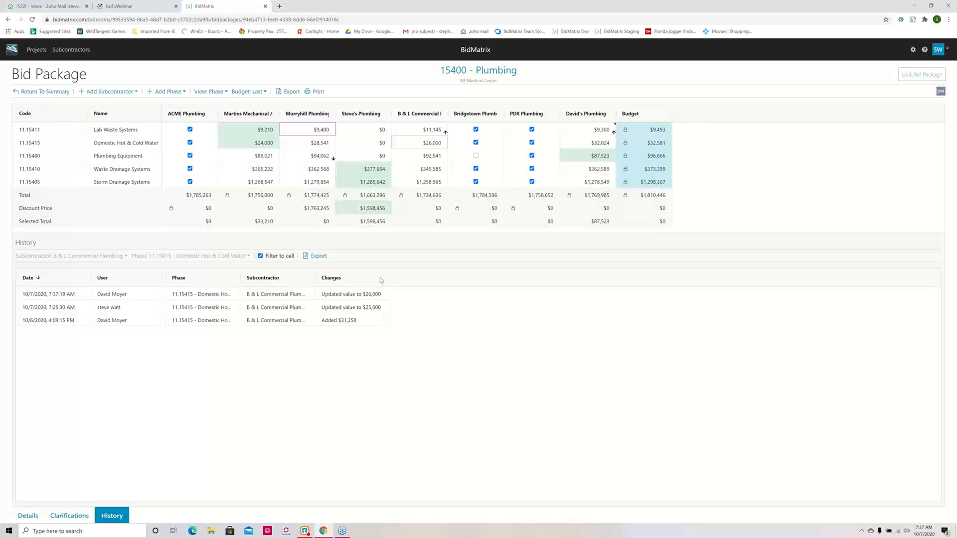
left_click(431, 131)
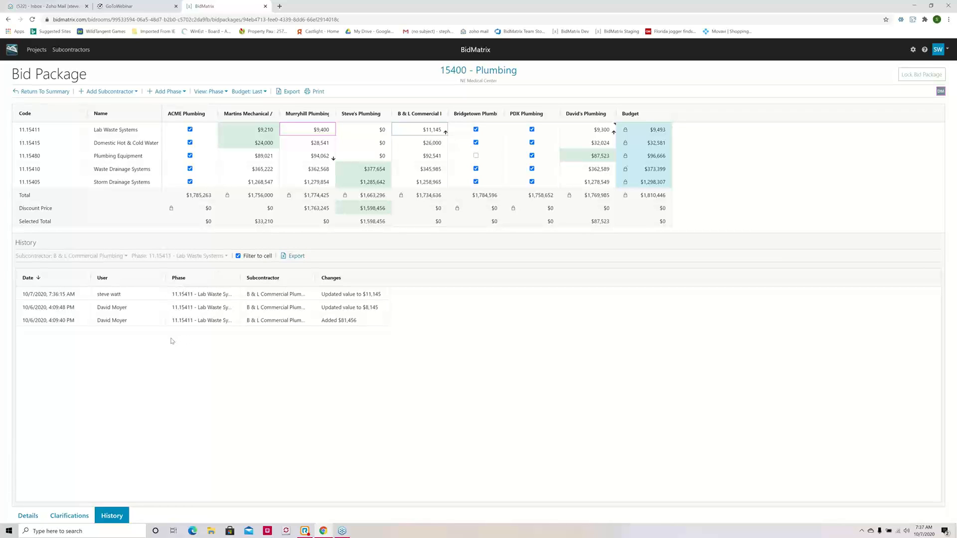
left_click(238, 256)
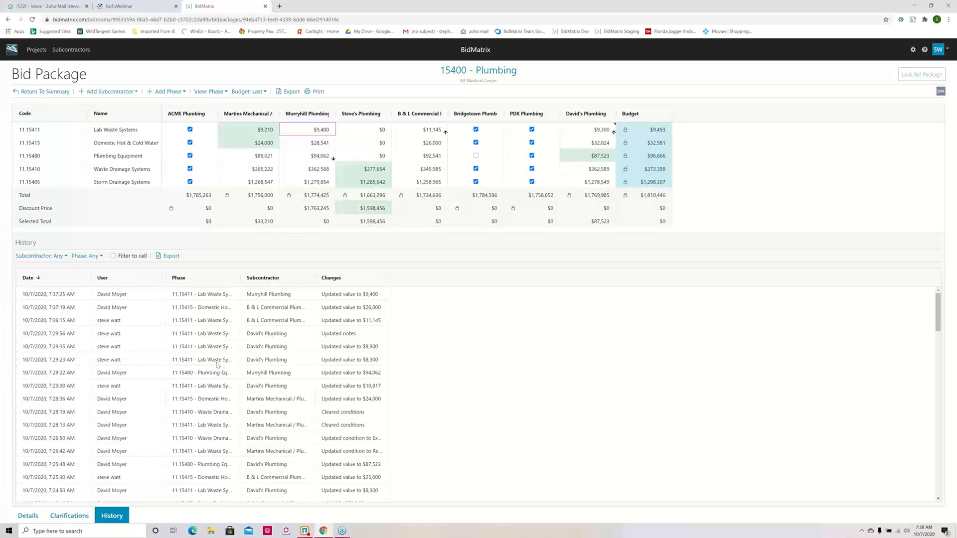
Step: Return to the NE Medical Center summary sheet and lock the 15400 Plumbing bid package
left_click(30, 517)
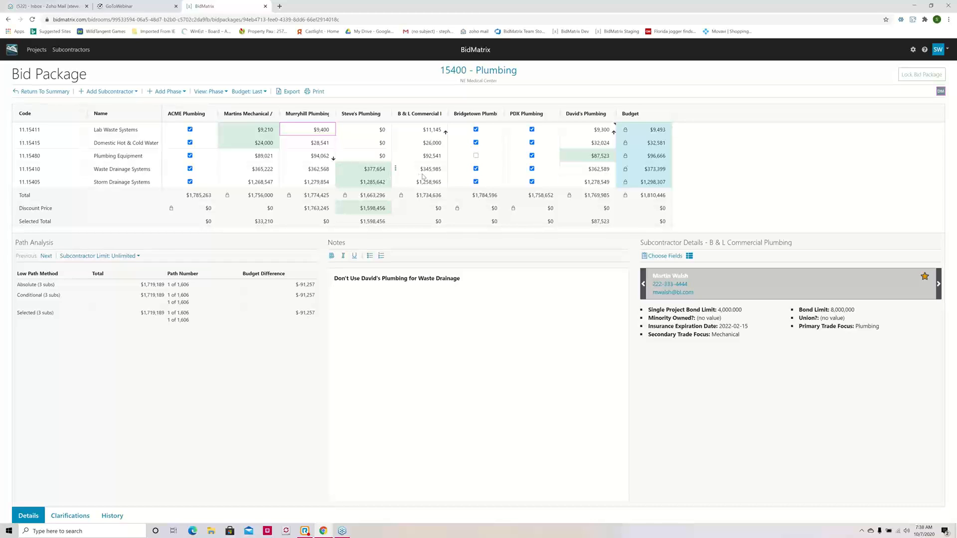
left_click(35, 92)
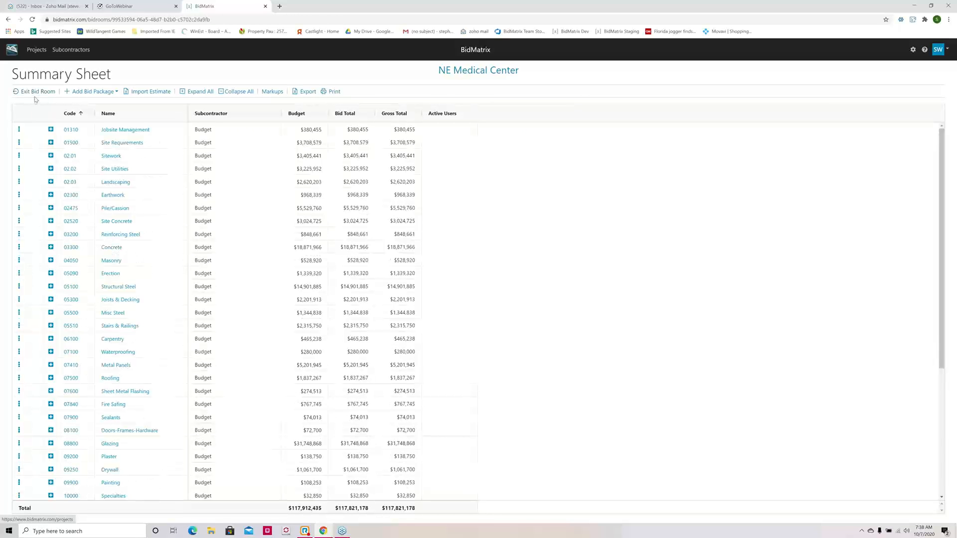
scroll(92, 427, "down", 1)
scroll(93, 428, "down", 4)
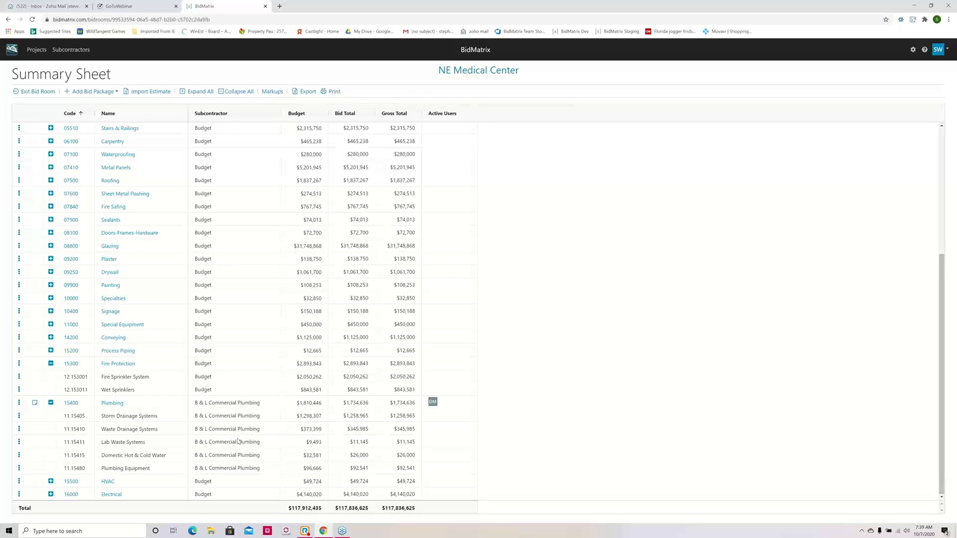
left_click(20, 404)
left_click(34, 432)
Step: Reorder the summary sheet's amount columns to Bid Total, Gross Total, Budget
mouse_move(432, 288)
left_click_drag(358, 118, 301, 122)
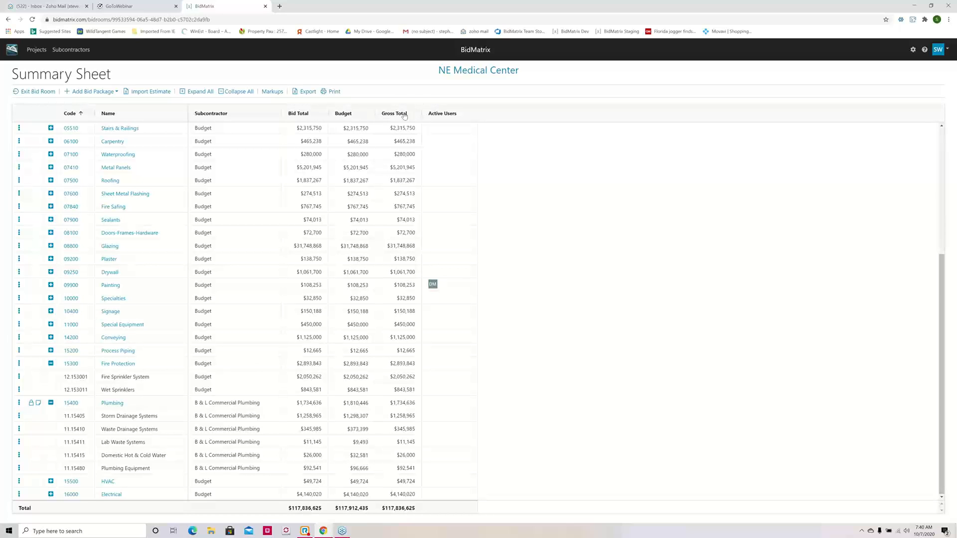
left_click_drag(393, 116, 354, 120)
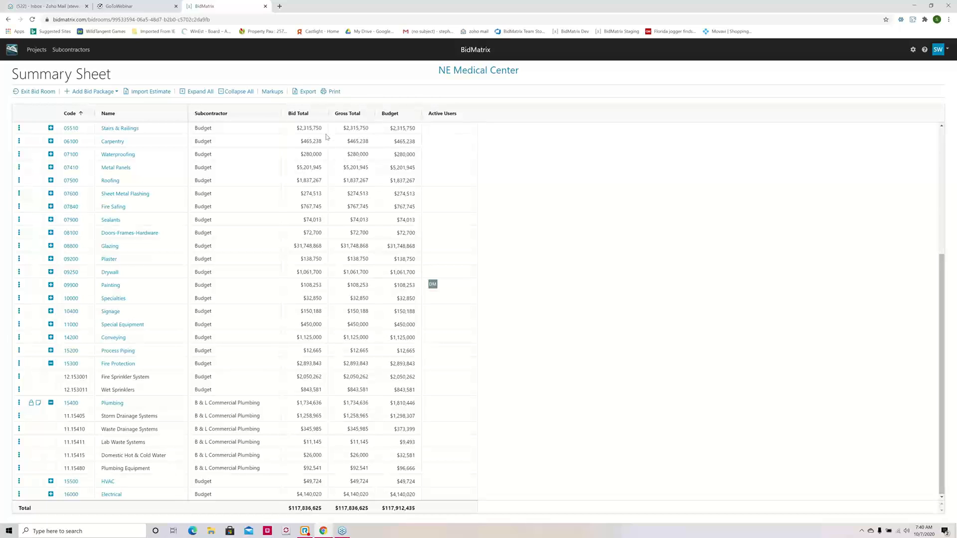
Step: Add a lump-sum markup "Plumbing Contingency" of 20000 limited to bid package 15400 - Plumbing, and widen its column to show the full name
left_click(272, 92)
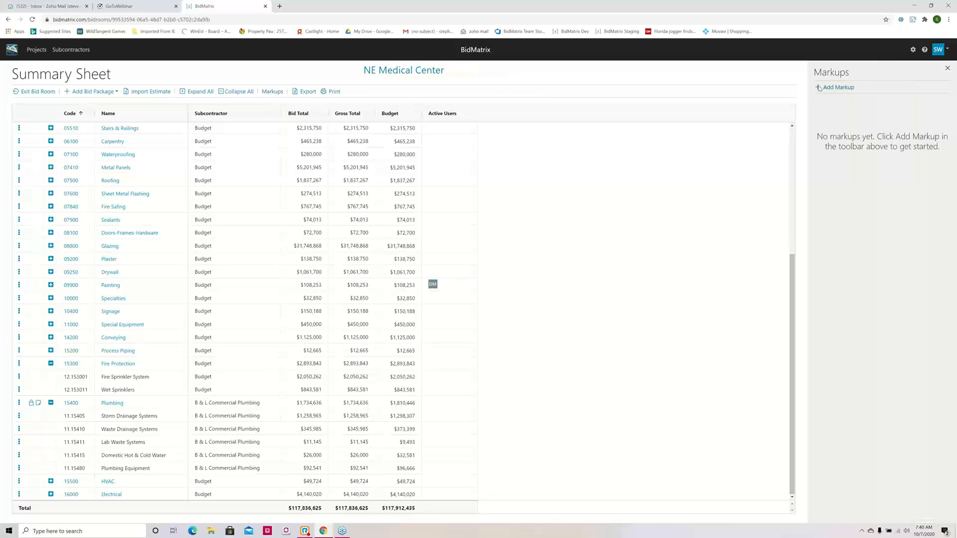
left_click(835, 88)
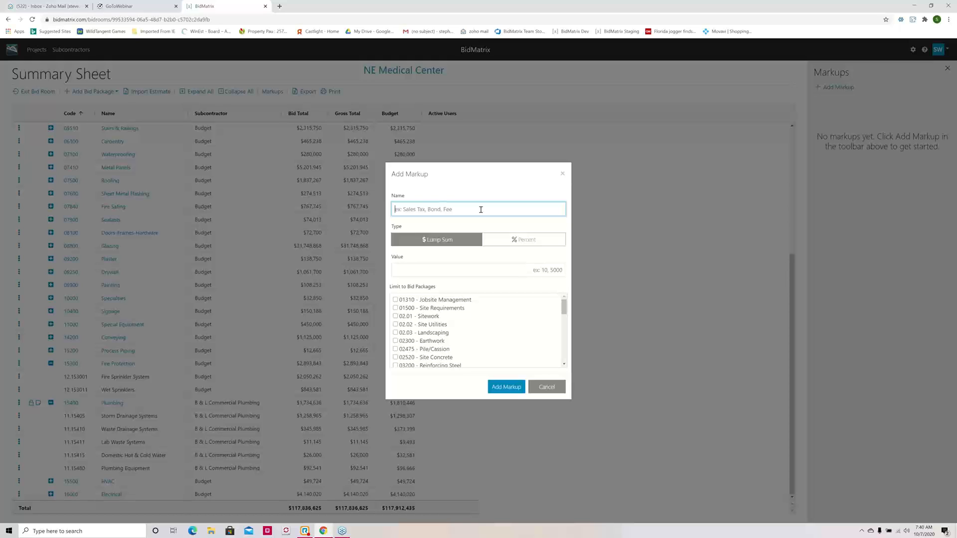
type("Plumbing Contingency")
left_click(534, 269)
type("20000")
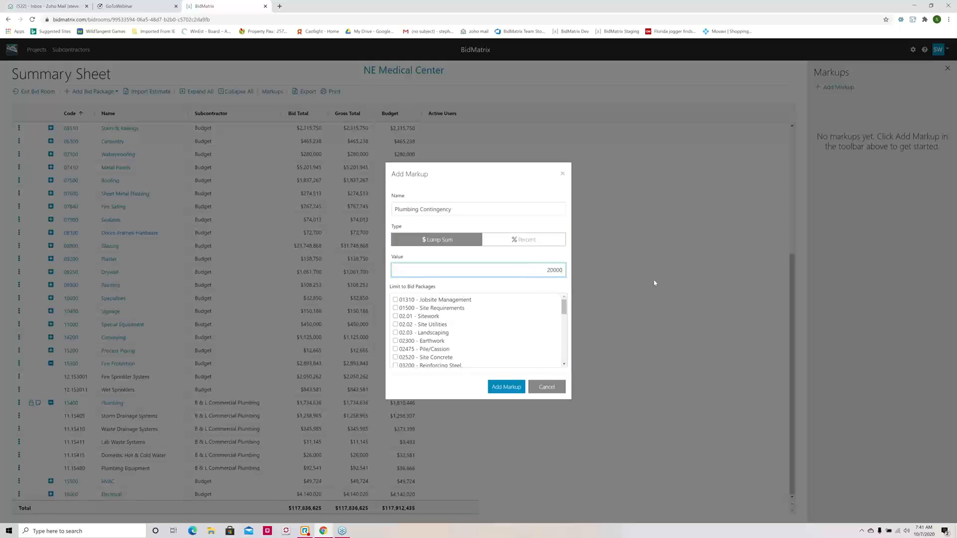
left_click_drag(562, 312, 564, 357)
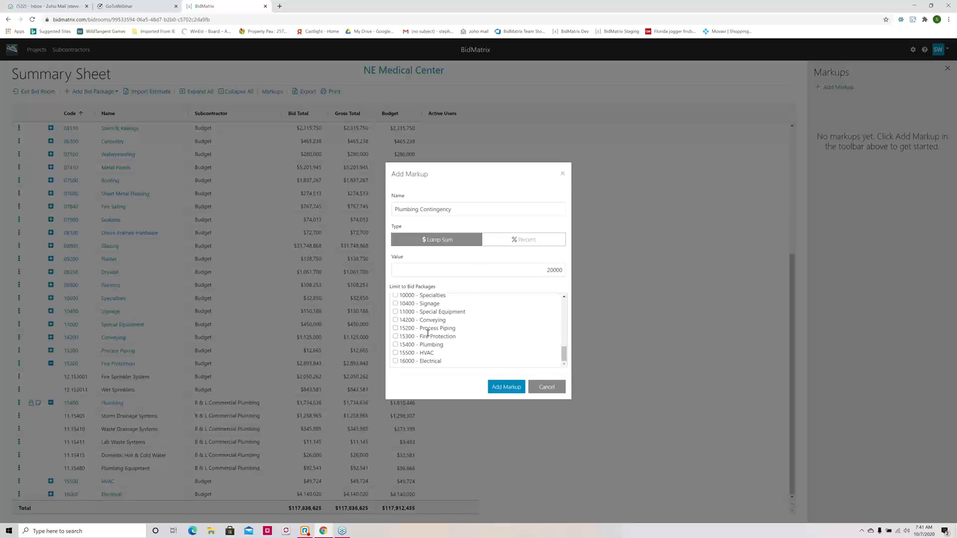
left_click(395, 345)
left_click(507, 386)
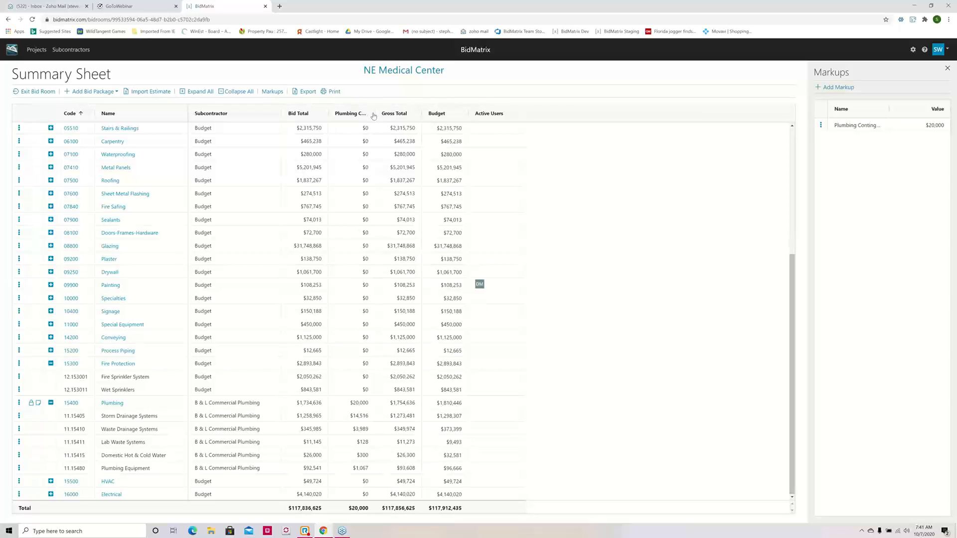
left_click_drag(375, 113, 403, 114)
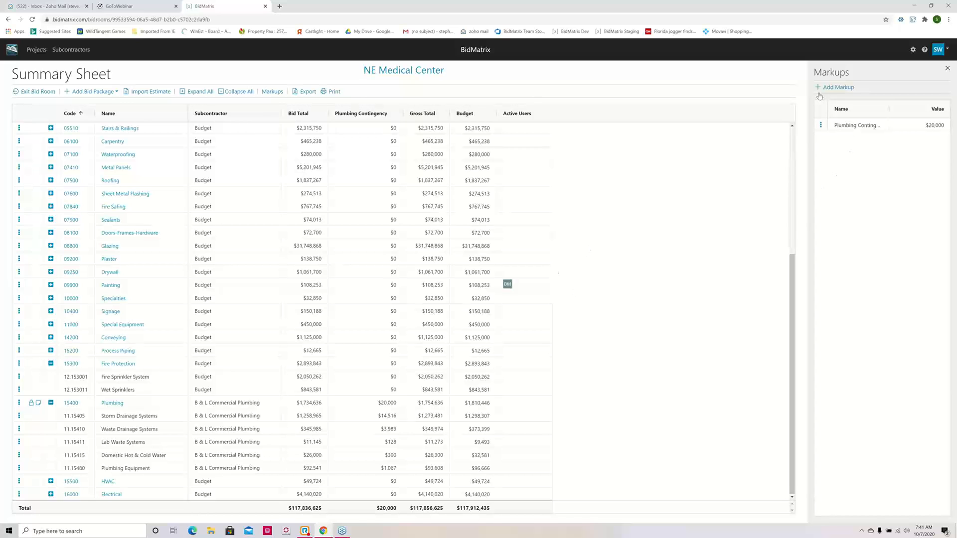
Step: Add a percentage markup named "Fee" of 6% without limiting it to specific bid packages
left_click(836, 88)
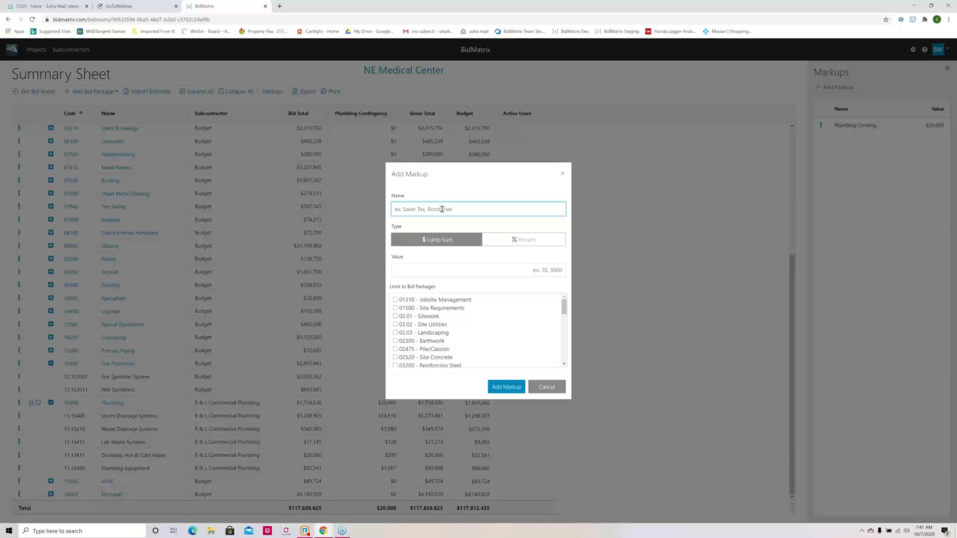
type("Fee")
left_click(522, 239)
left_click(537, 269)
type("6")
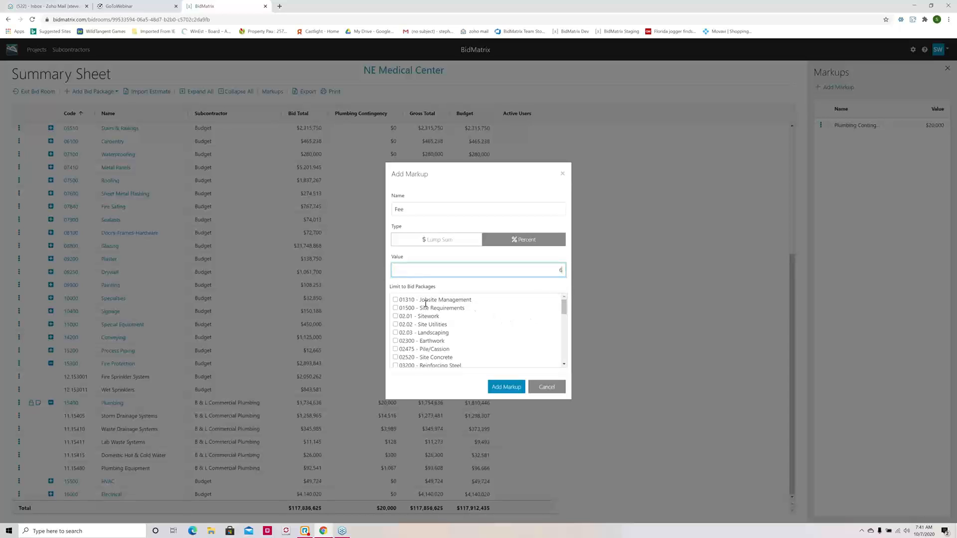
left_click(509, 388)
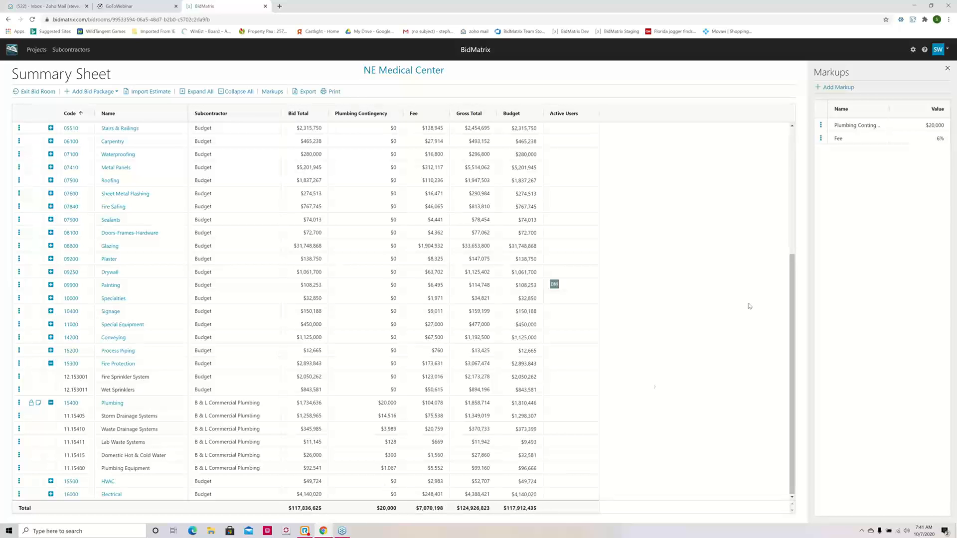
Step: Add a lump-sum markup named "Cut" with a value of -100000 across all bid packages
left_click(819, 89)
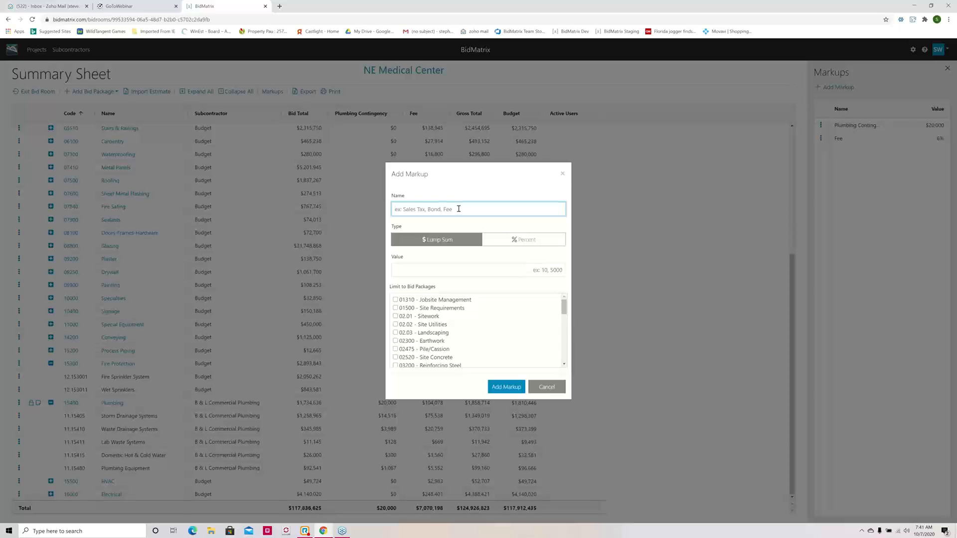
type("Cut")
left_click(529, 270)
type("100000")
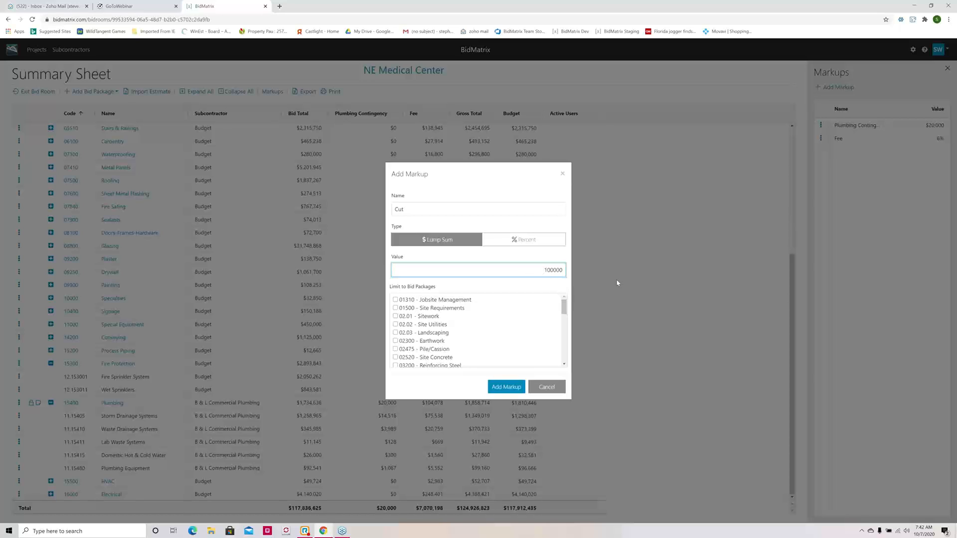
type("-")
left_click(502, 391)
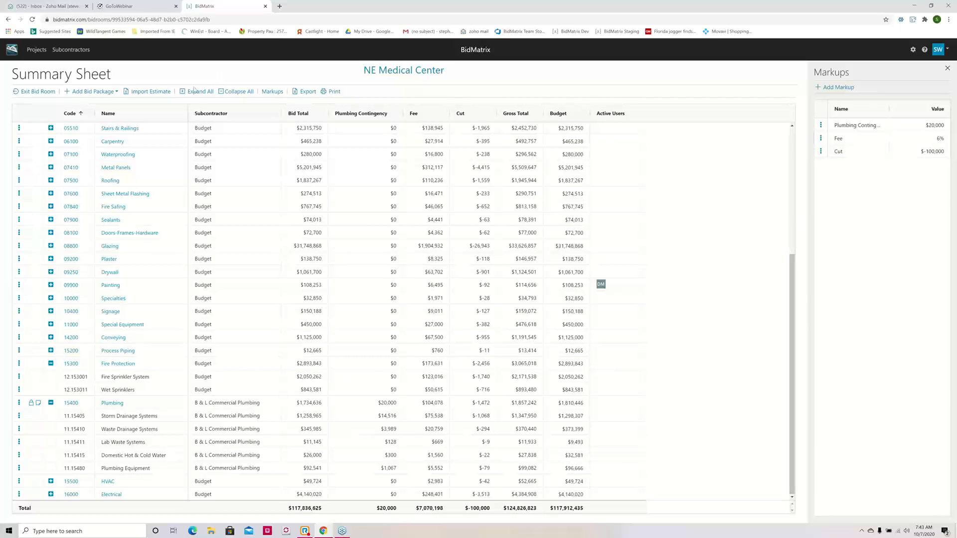
Step: Start a new project from the project list with BidMatrix as subcontractor source and name it "Chiles Center Athletic"
left_click(37, 52)
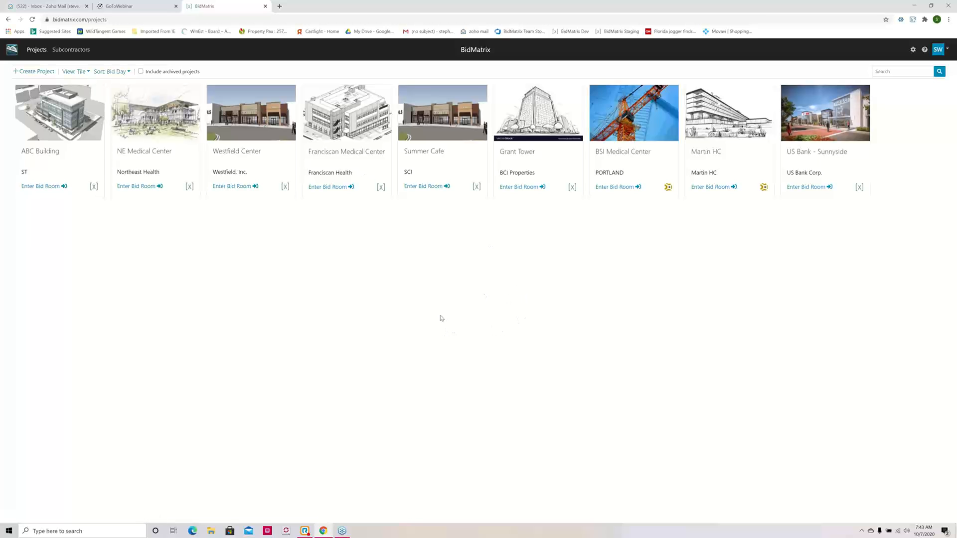
left_click(46, 75)
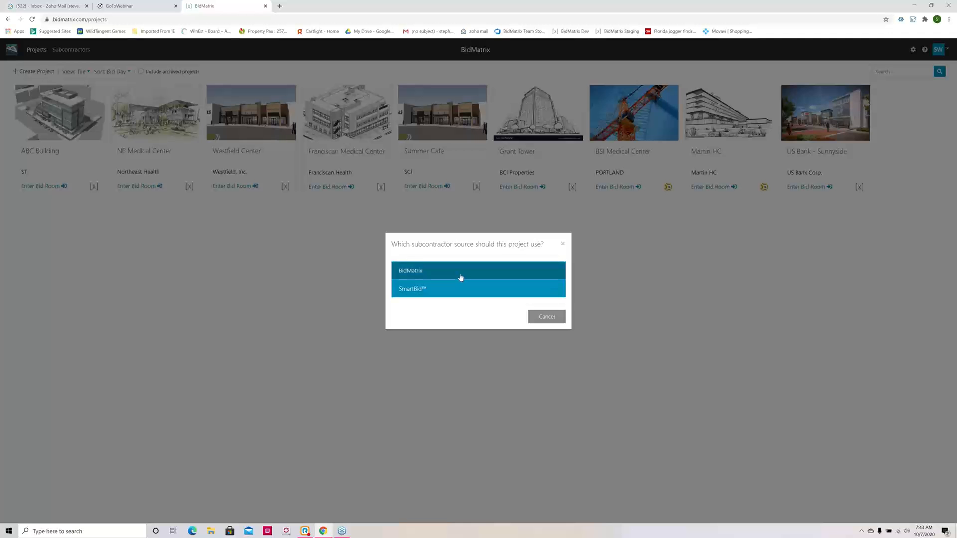
left_click(450, 275)
left_click(408, 245)
type("Chiles")
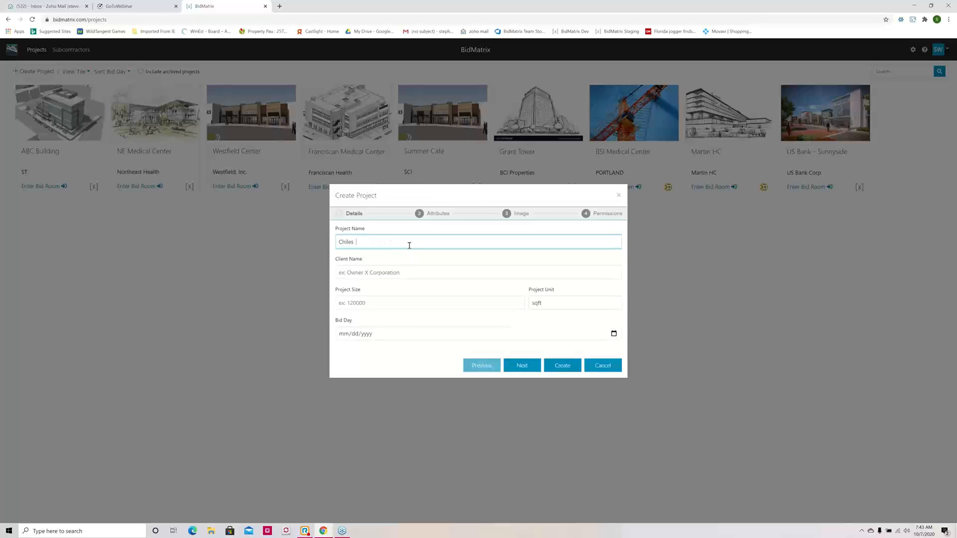
type("  Center Athletic")
Step: Fill in the new project's client as "U of P", its size as 400000 sqft and its bid day as 12/16/2020
left_click(402, 272)
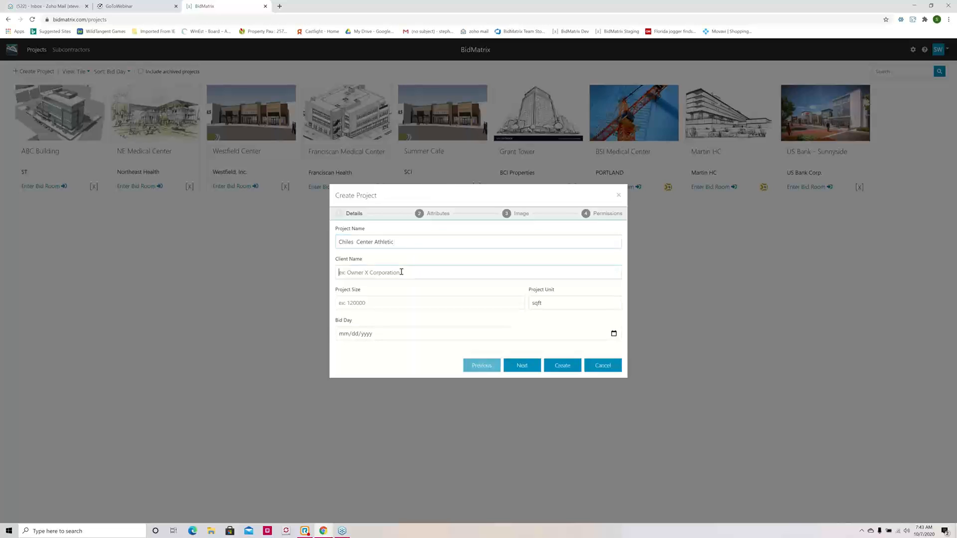
type("U of P")
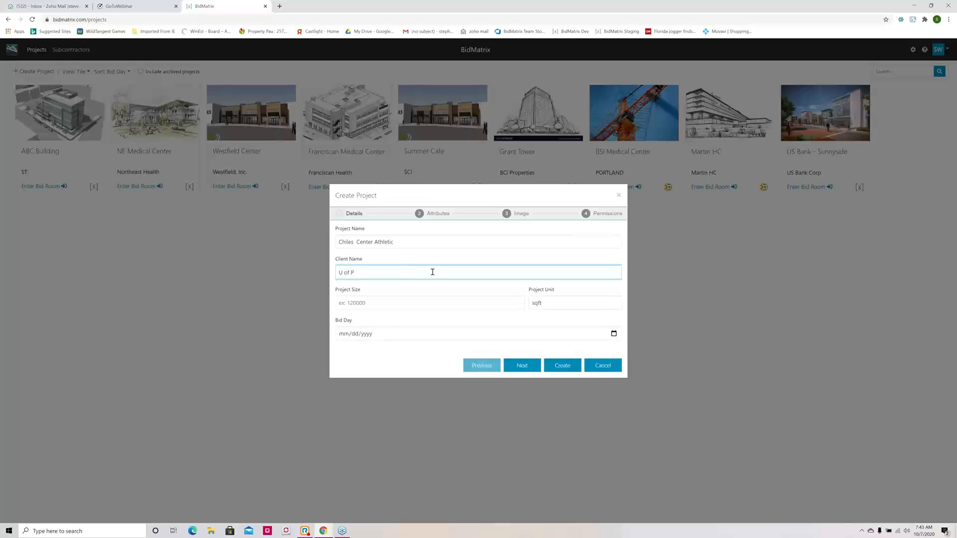
left_click(417, 302)
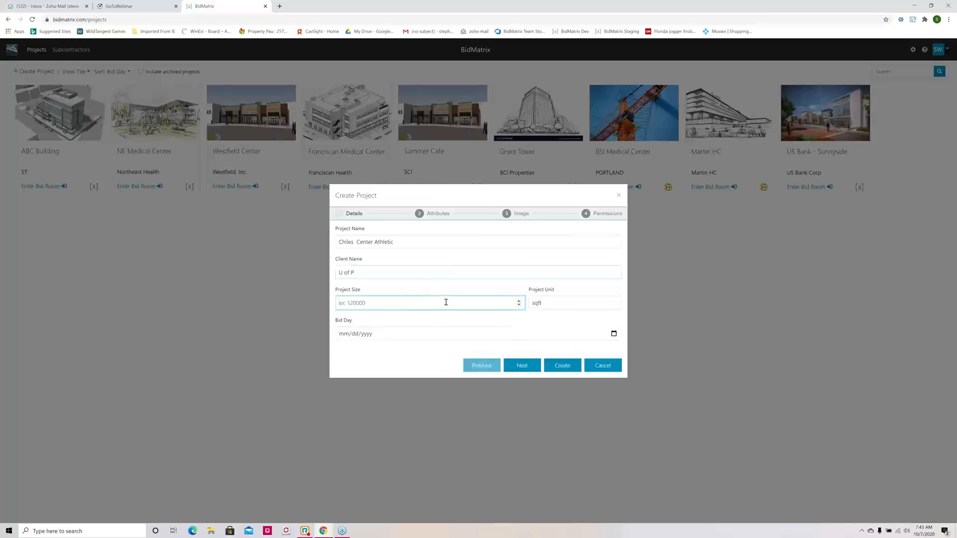
type("400000")
left_click(614, 334)
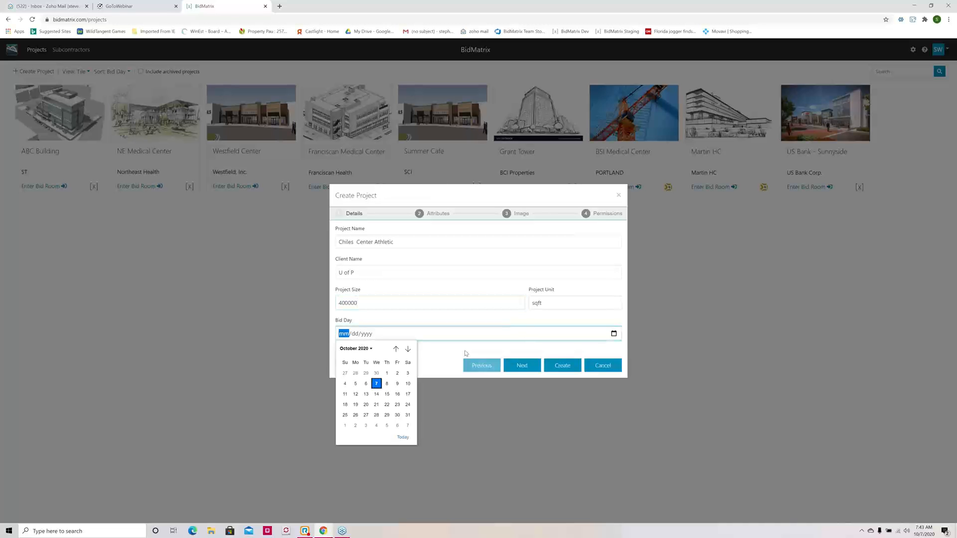
left_click(407, 348)
left_click(408, 349)
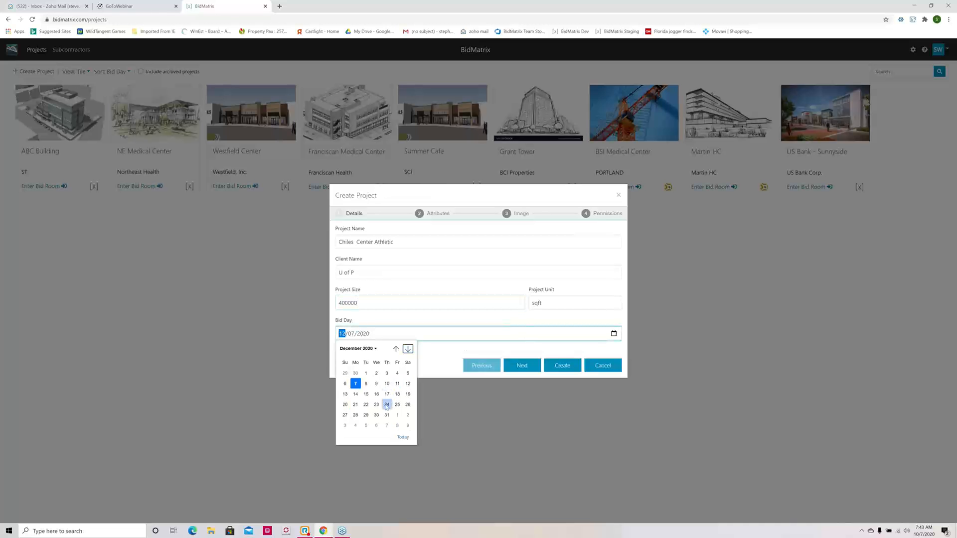
left_click(377, 394)
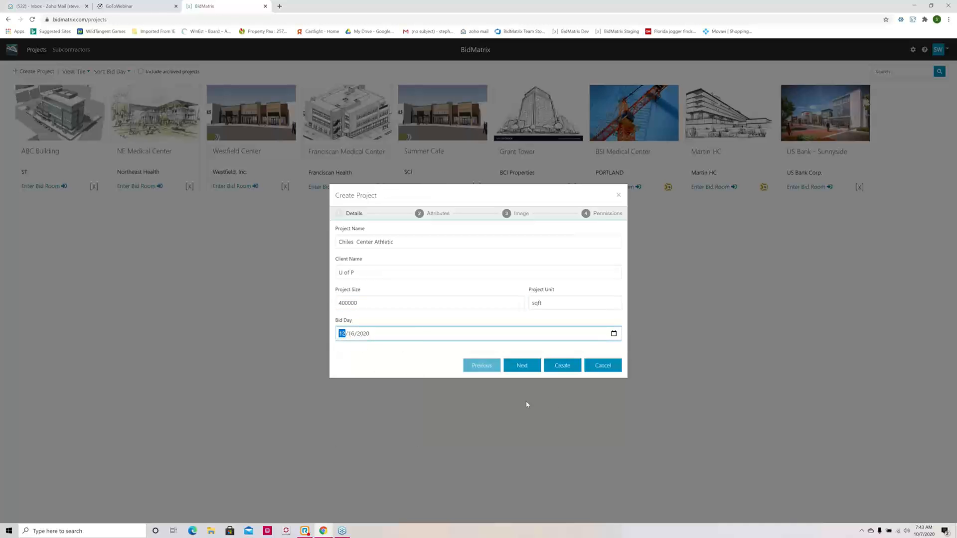
Step: Continue to the new project's attributes and set the market segment to Mixed-Use and the exterior shell to Conc Block
left_click(522, 366)
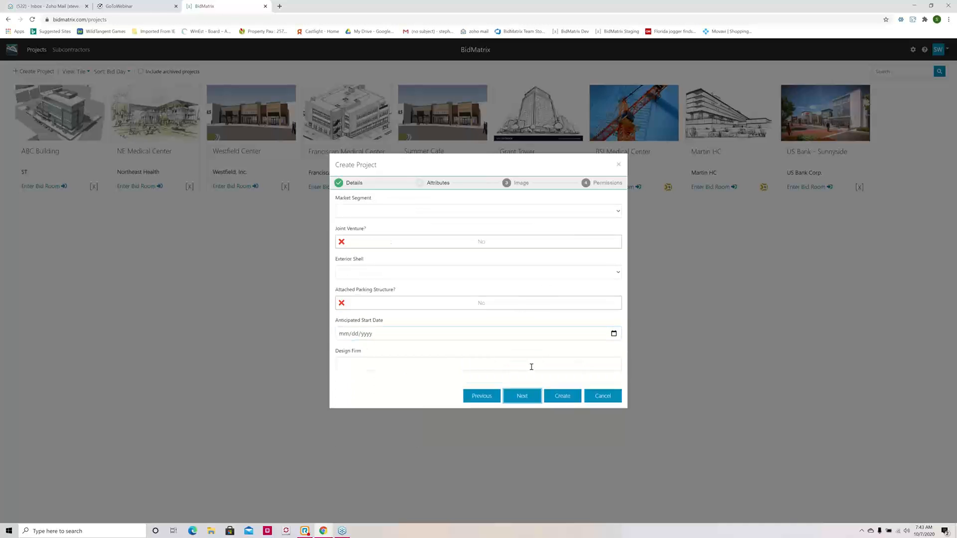
left_click(396, 214)
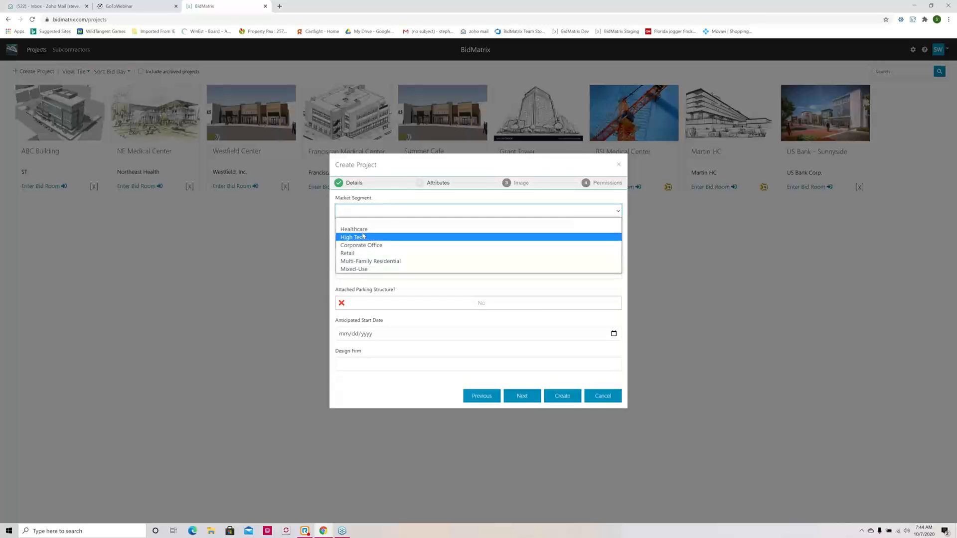
left_click(377, 270)
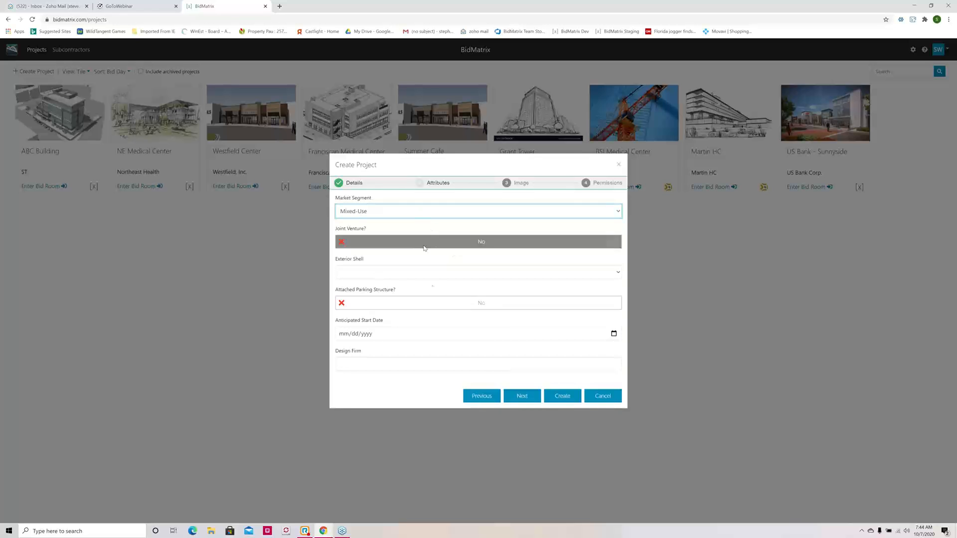
left_click(416, 274)
left_click(387, 307)
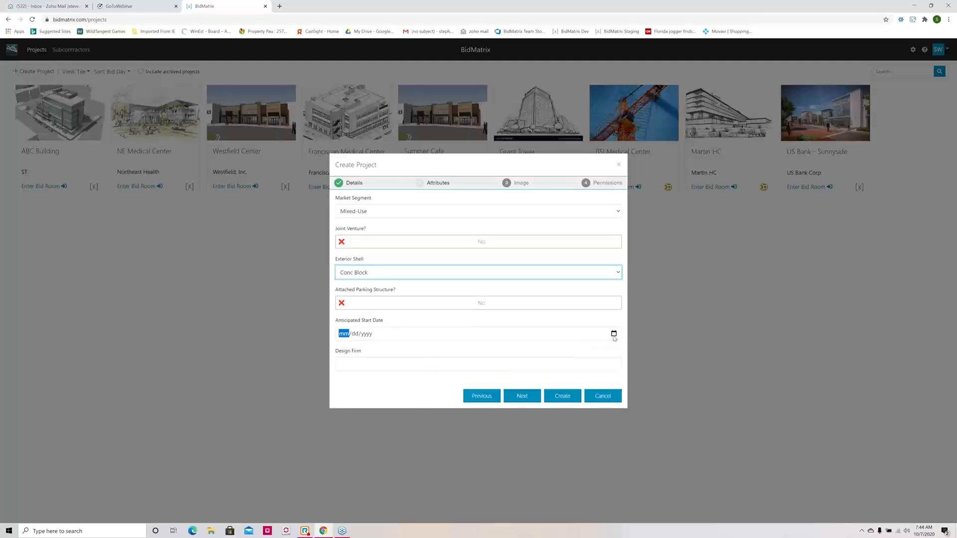
Step: Set the anticipated start date to 03/31/2021 and create the project without uploading an image
left_click(613, 333)
left_click(409, 350)
left_click(409, 350)
left_click(409, 350)
left_click(408, 349)
left_click(408, 349)
left_click(376, 415)
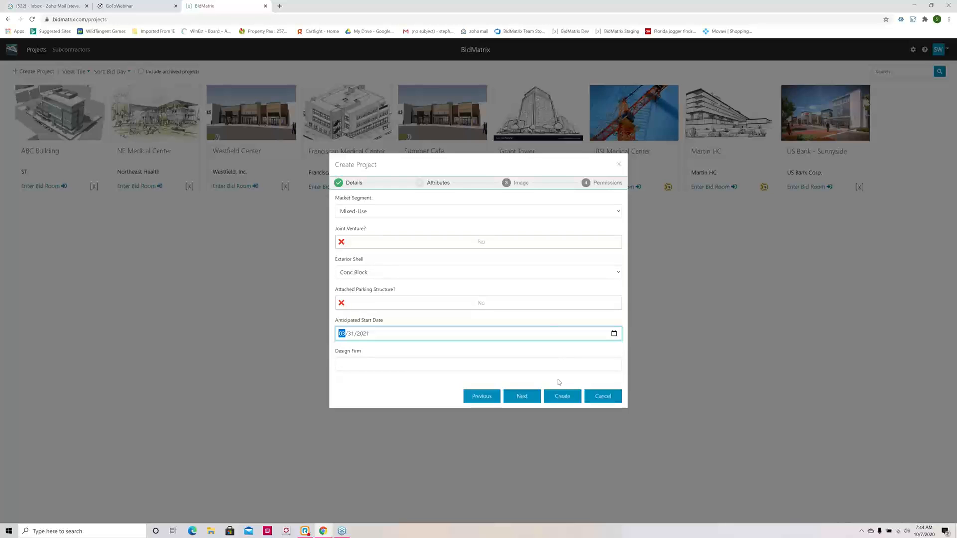
left_click(522, 397)
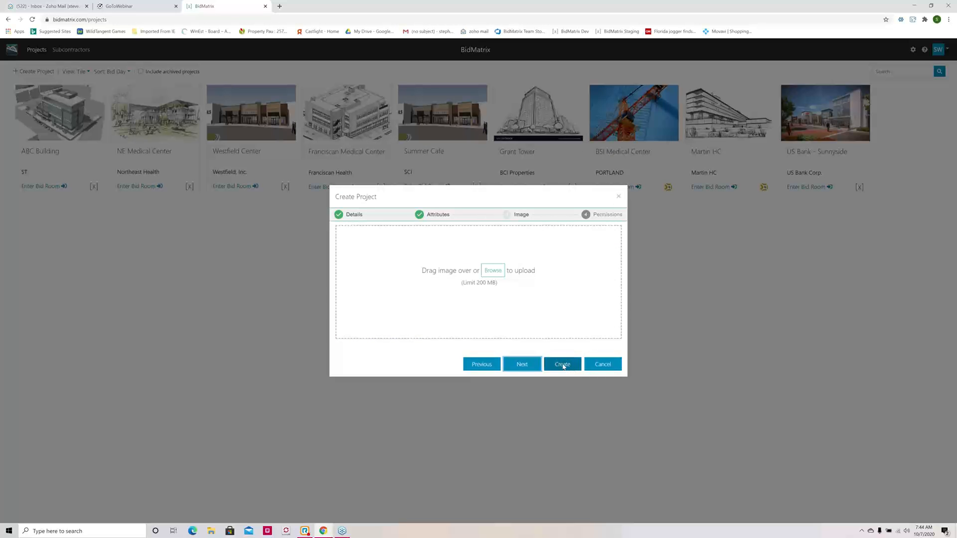
left_click(566, 367)
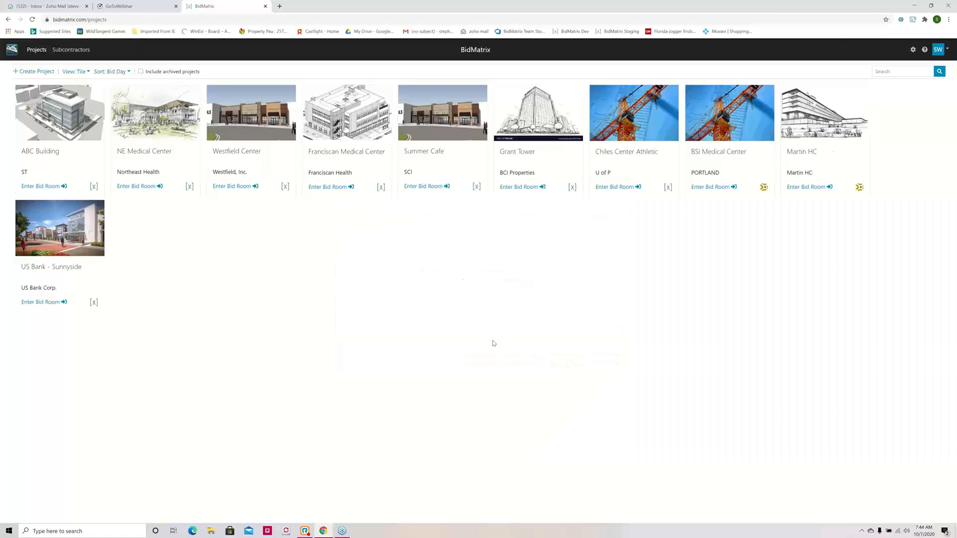
Step: Enter the Chiles Center Athletic bid room and import the Sage / Timberline estimate "University of Portland Athletic Facility" from the Desktop
left_click(616, 187)
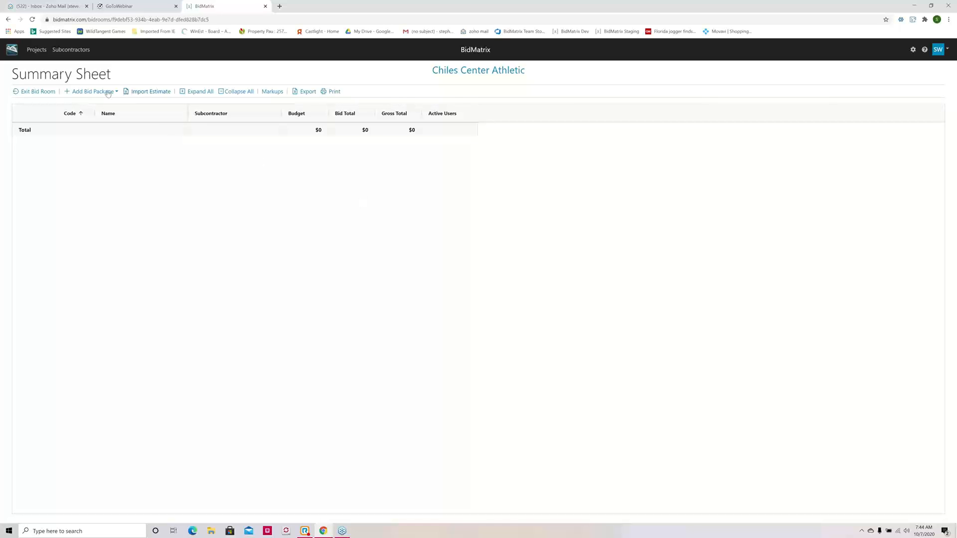
left_click(154, 92)
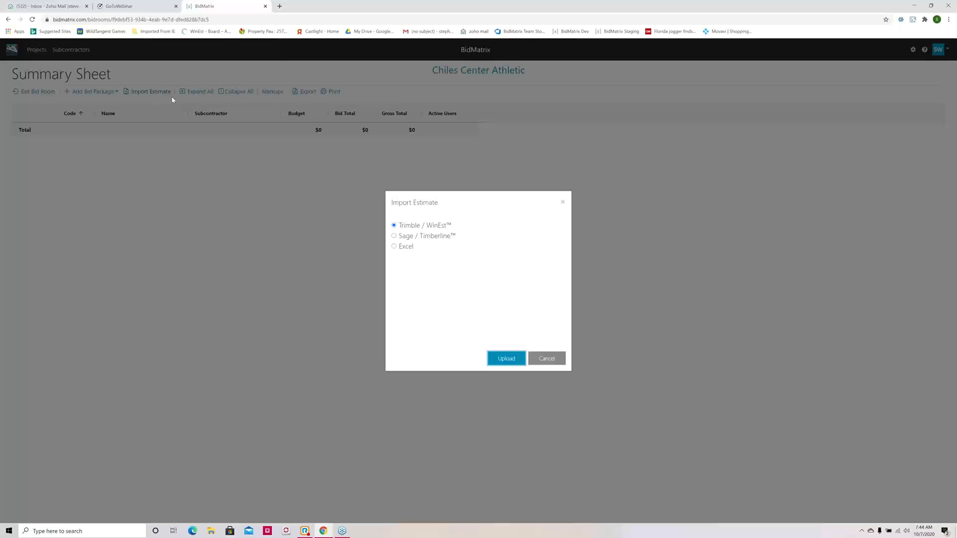
left_click(394, 237)
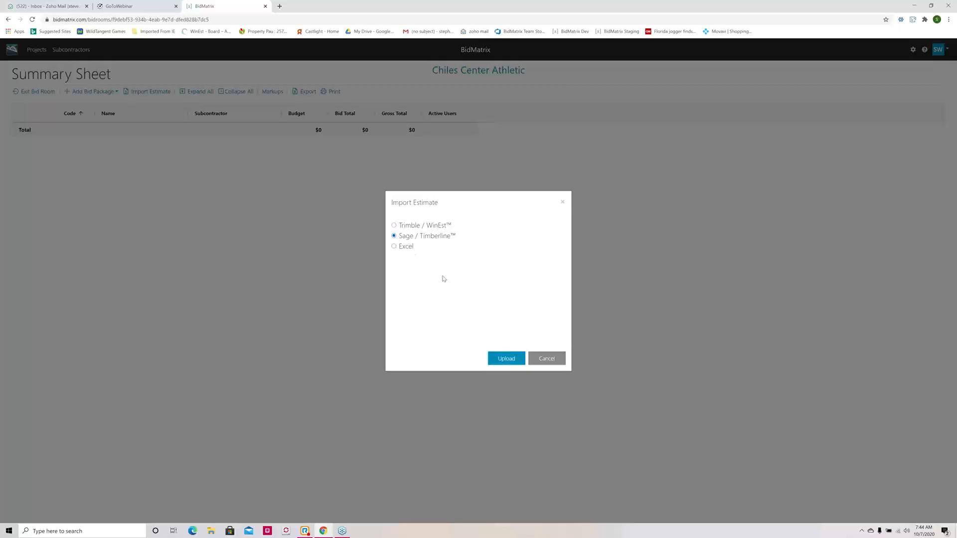
left_click(511, 361)
left_click(500, 268)
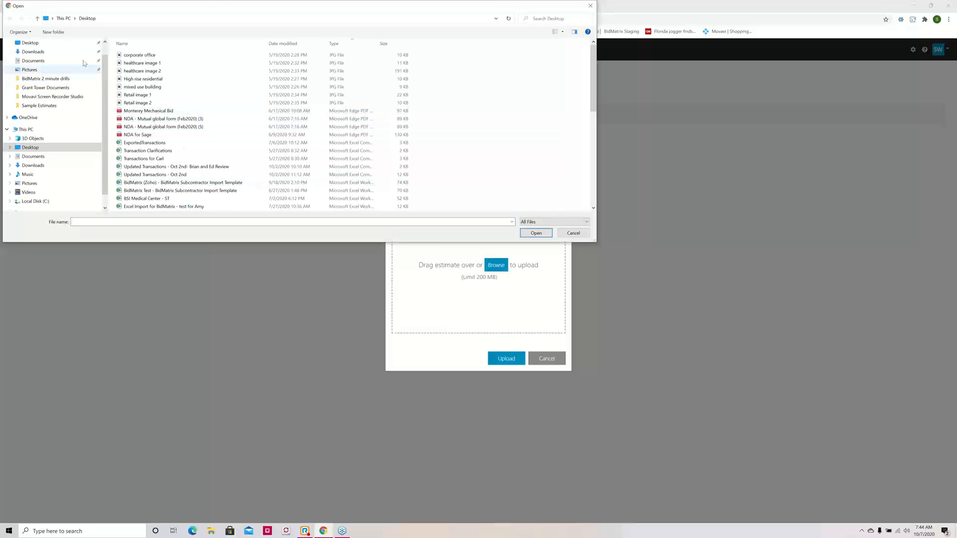
scroll(231, 124, "down", 3)
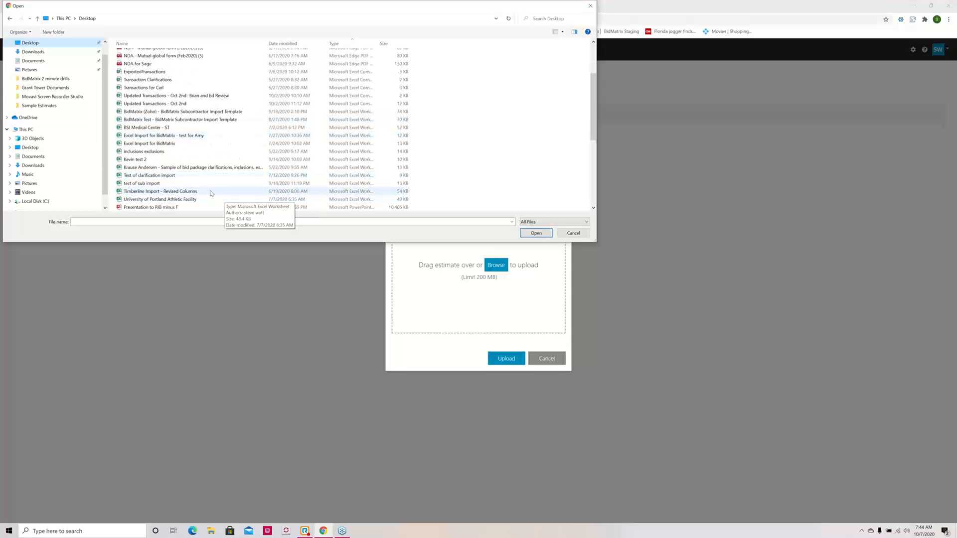
double_click(173, 199)
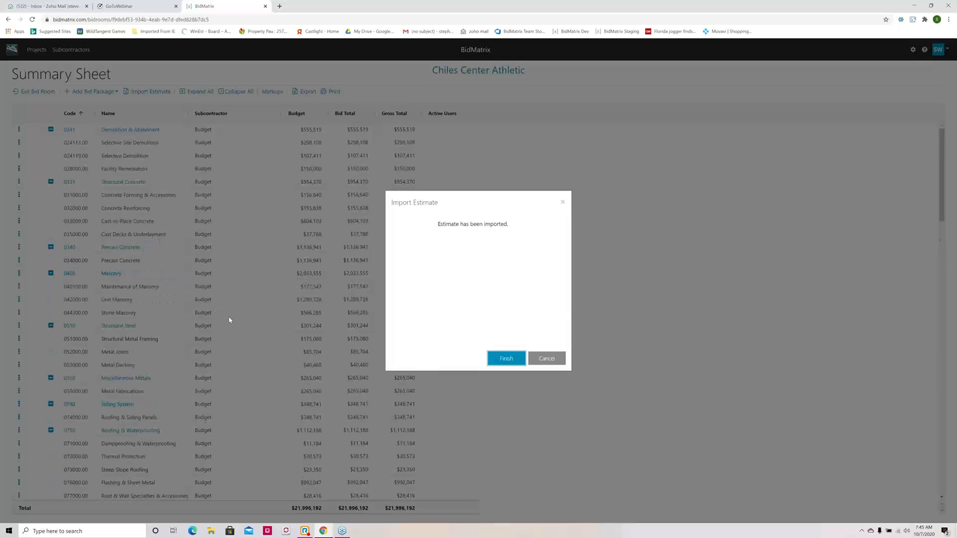
left_click(510, 360)
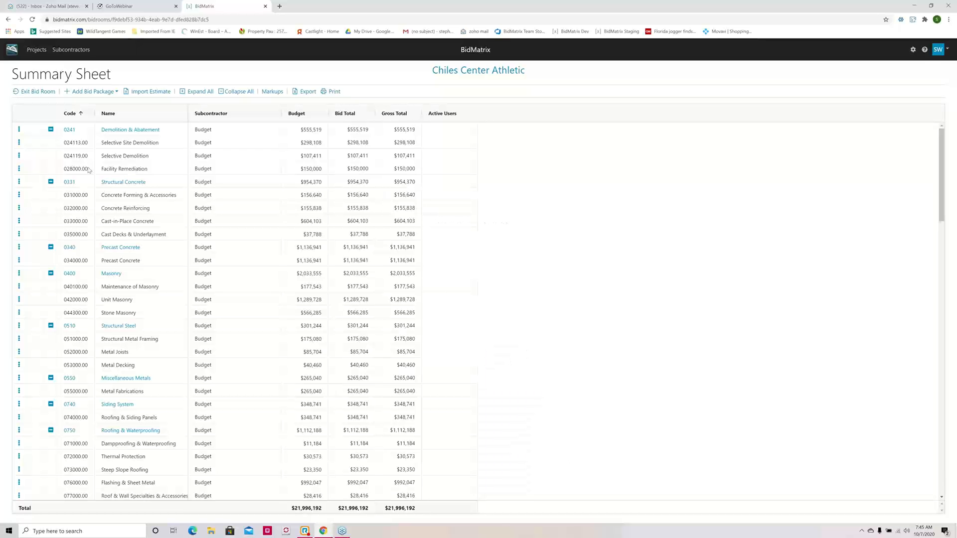
Step: Collapse all bid packages, expand HVAC and view the scope of its Selective Demolition for HVAC phase
left_click(239, 92)
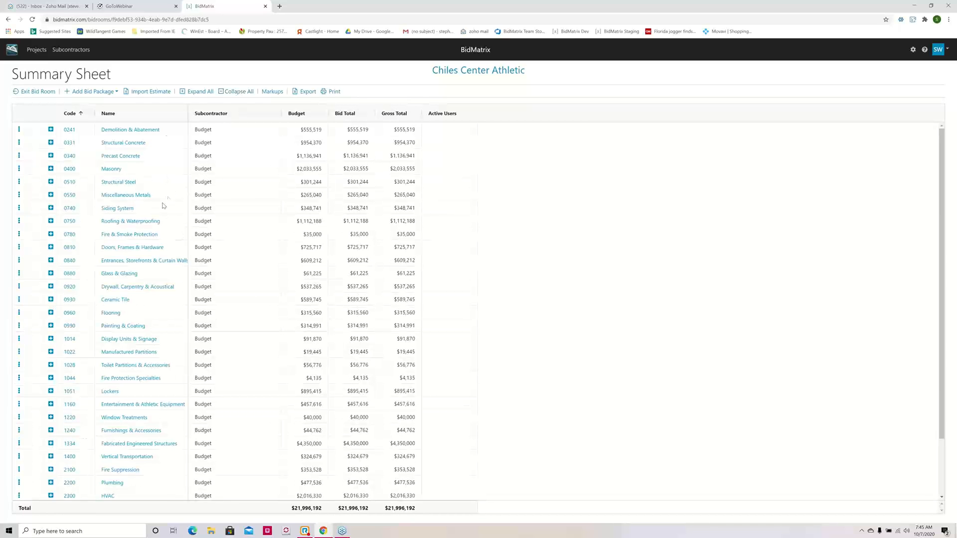
scroll(158, 213, "down", 1)
scroll(158, 214, "down", 1)
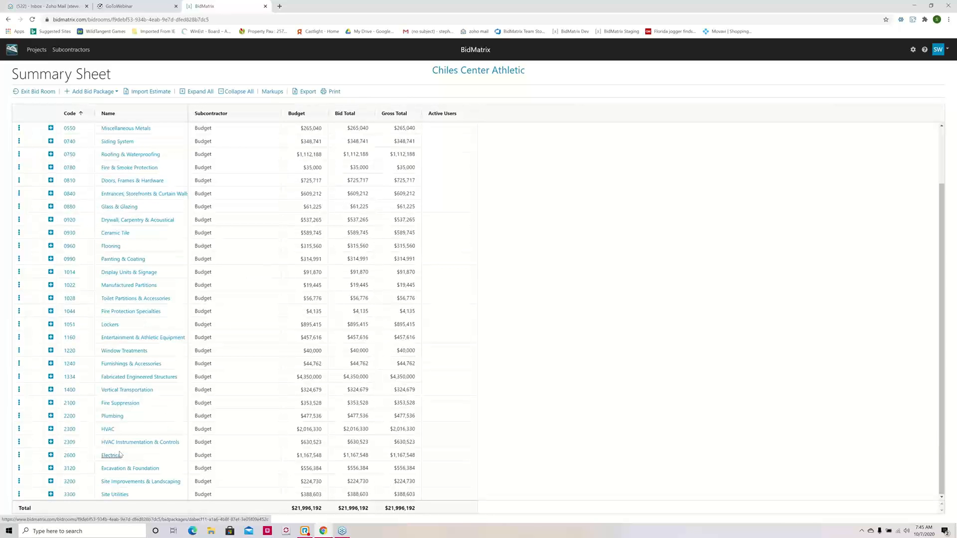
left_click(51, 429)
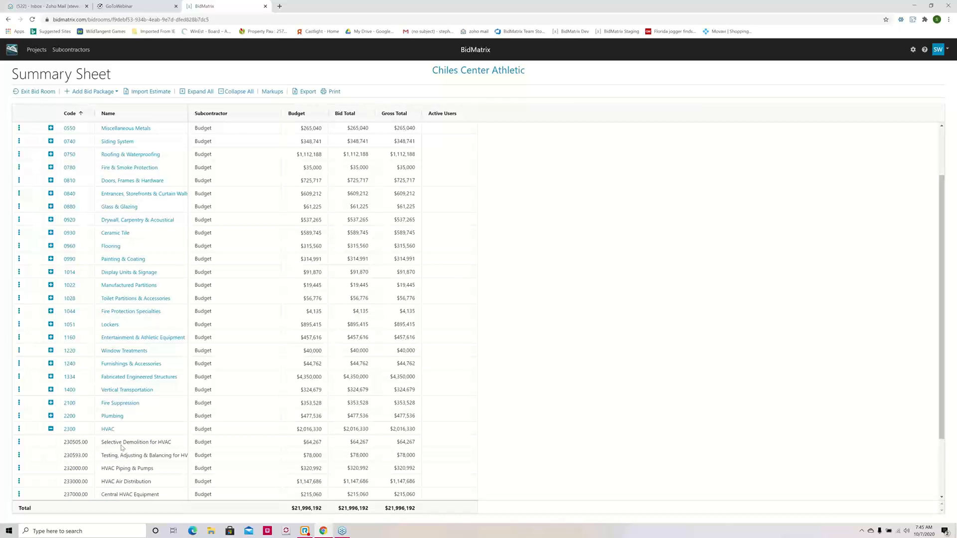
left_click(19, 443)
mouse_move(36, 455)
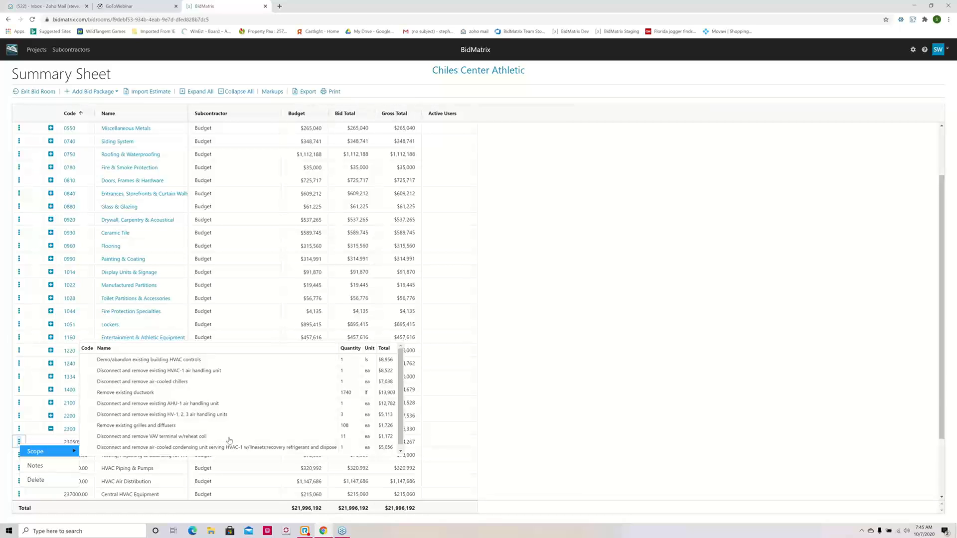
left_click(707, 231)
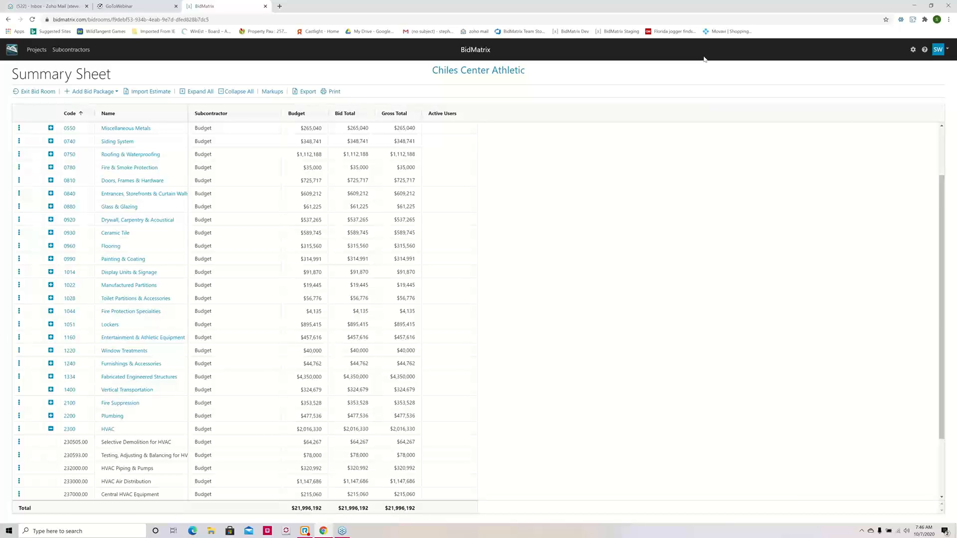
Step: Open the support site's Knowledge Base, search for "Upl" and open the article on importing an estimate from Sage/Timberline Estimating
left_click(925, 50)
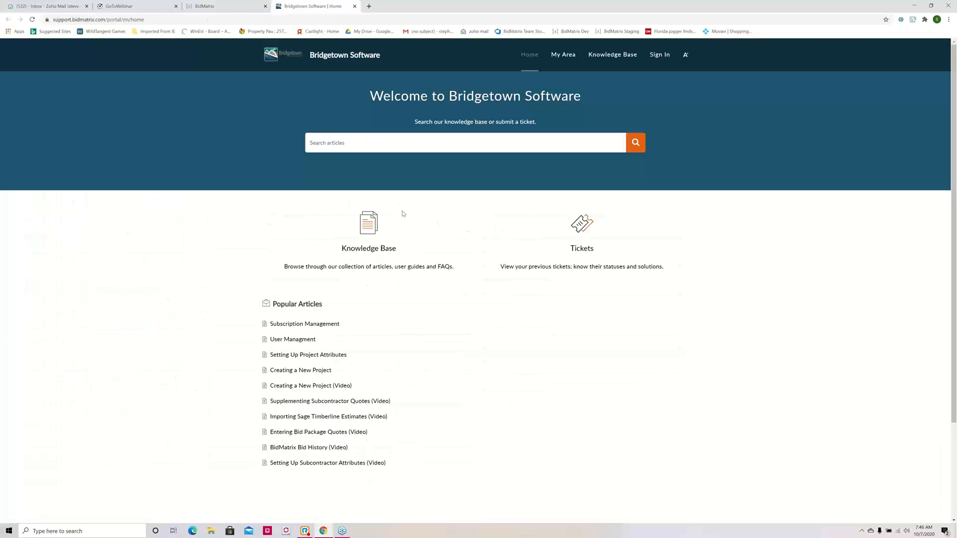
left_click(367, 251)
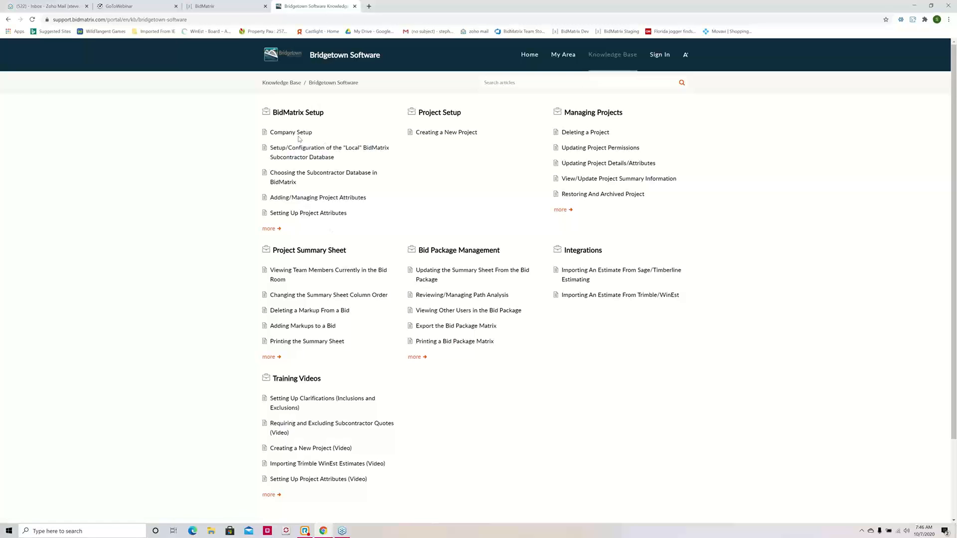
left_click(506, 82)
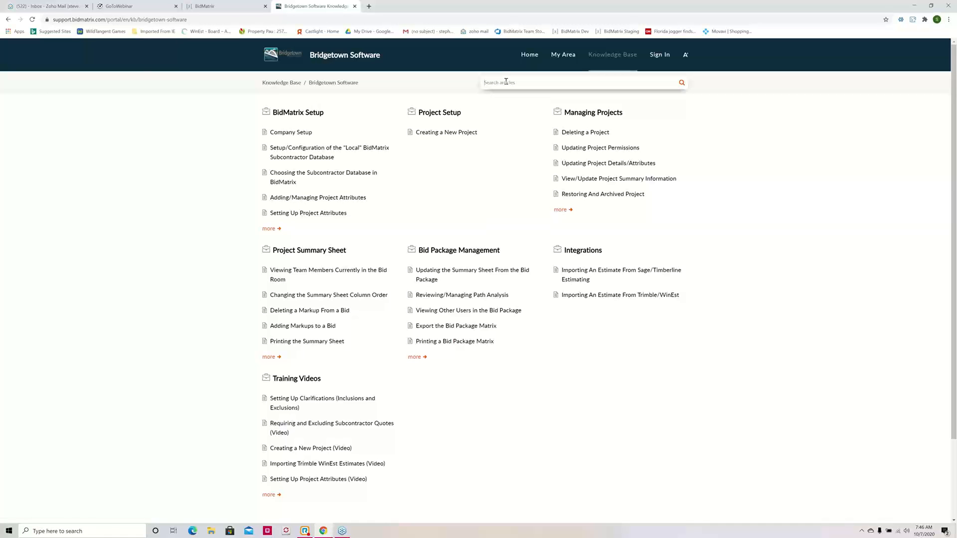
type("Upla")
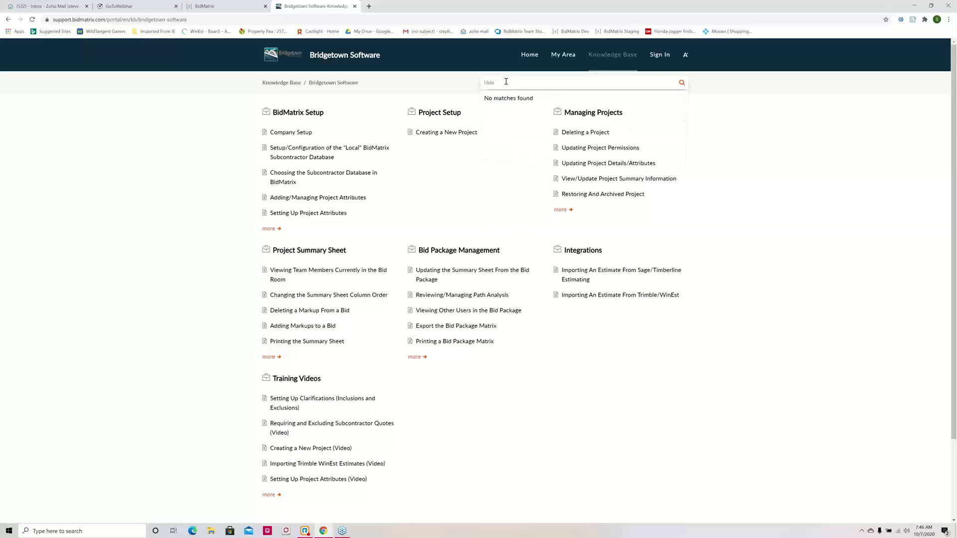
key("BackSpace")
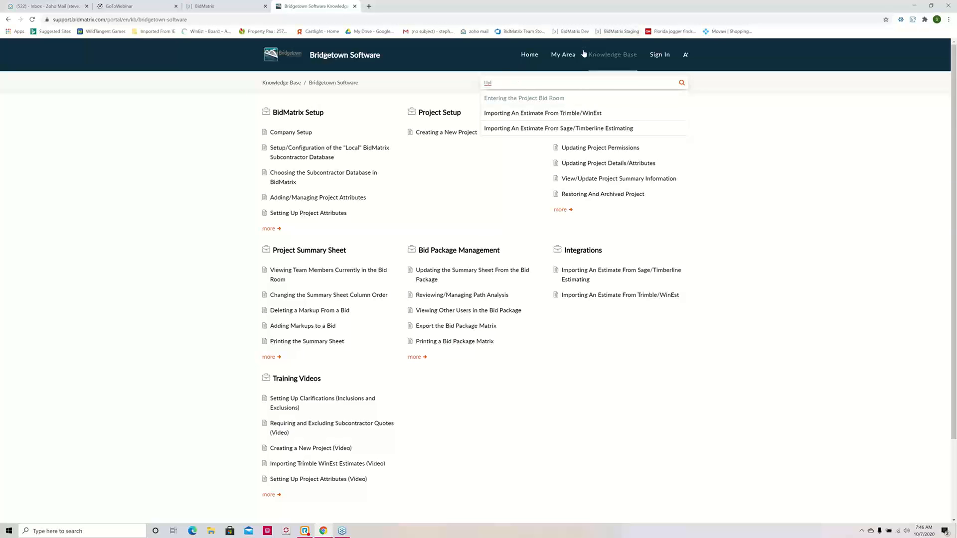
left_click(556, 131)
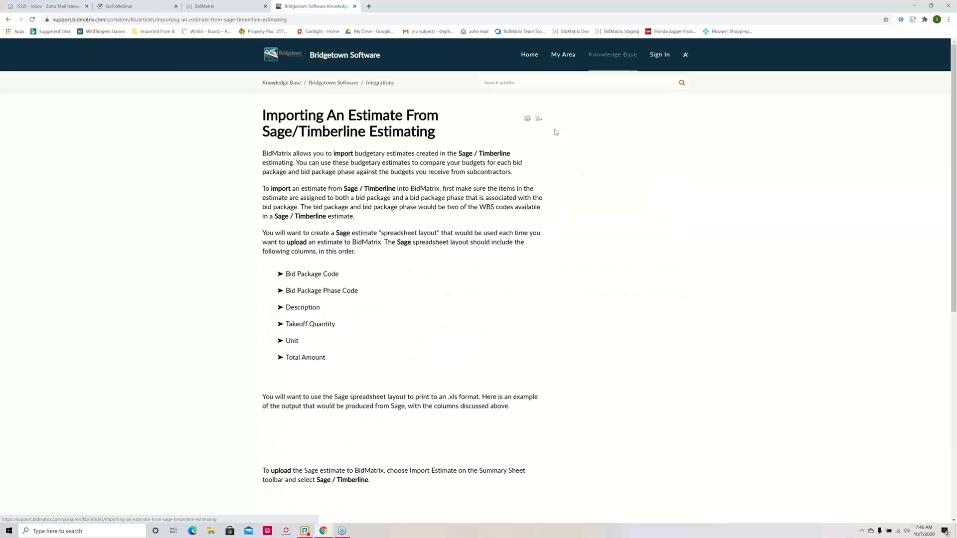
Step: Examine the import article's required spreadsheet columns, sample Sage output and upload instructions
scroll(377, 285, "down", 1)
scroll(378, 285, "down", 3)
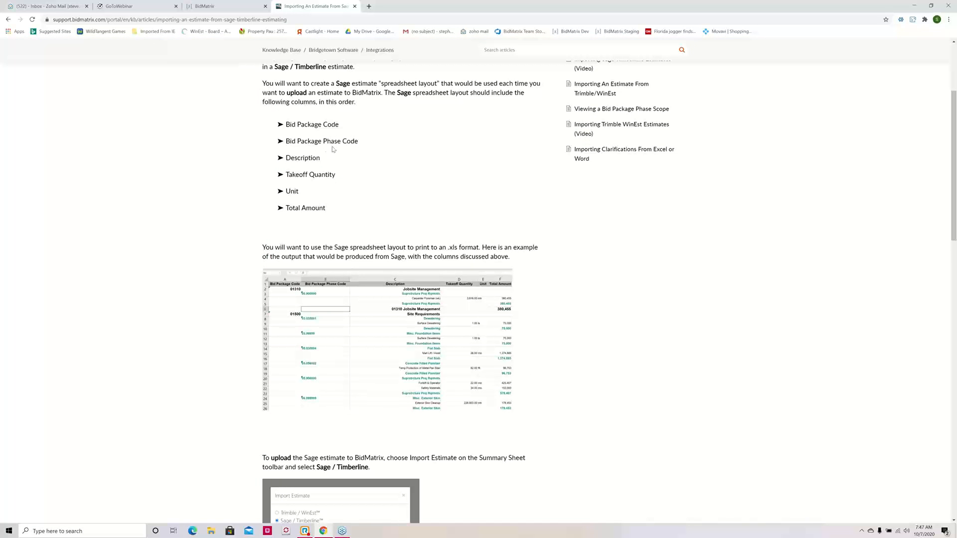
scroll(333, 149, "up", 1)
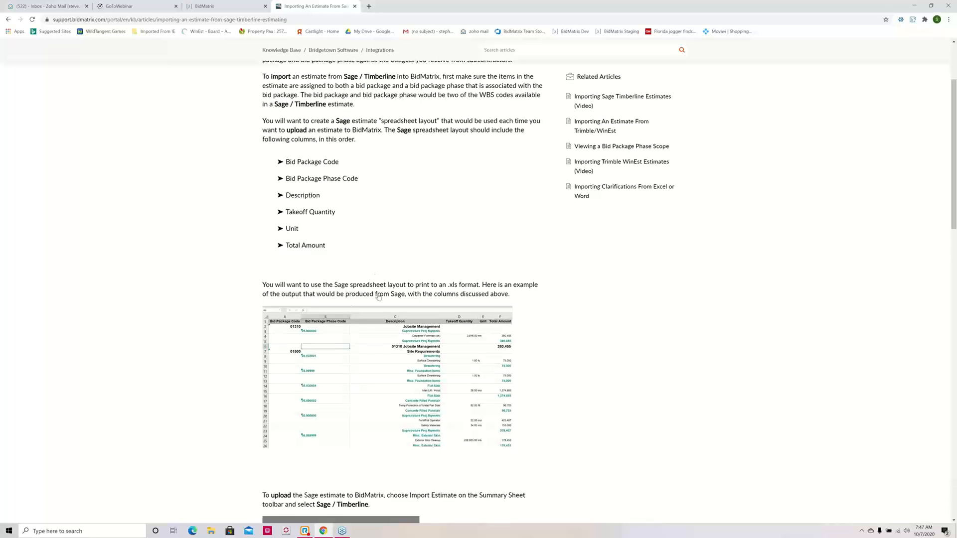
scroll(378, 300, "down", 1)
scroll(379, 301, "down", 2)
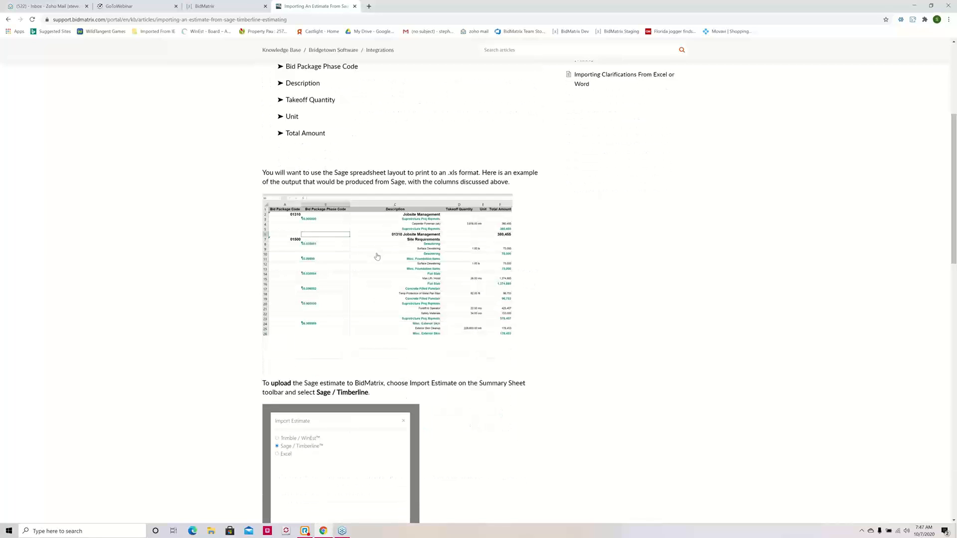
scroll(379, 261, "down", 6)
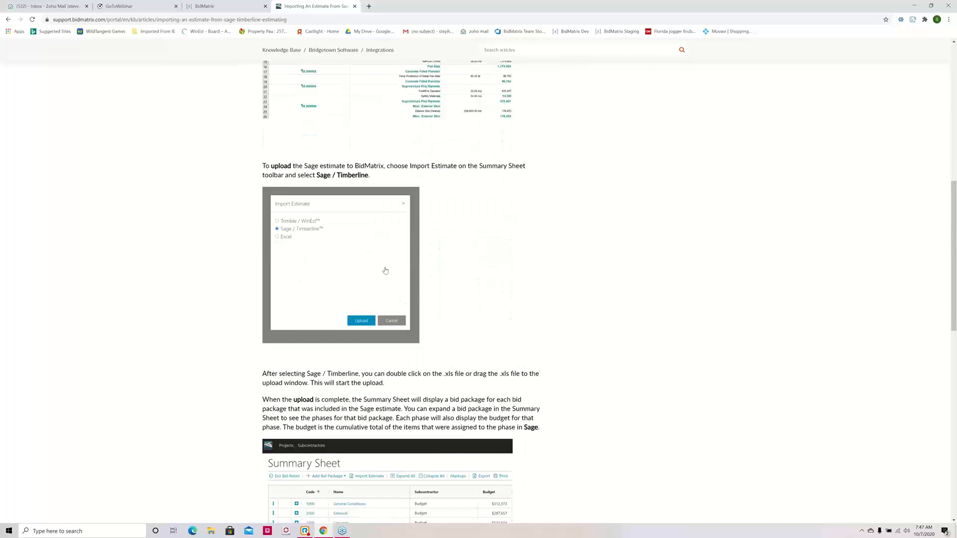
scroll(389, 258, "up", 11)
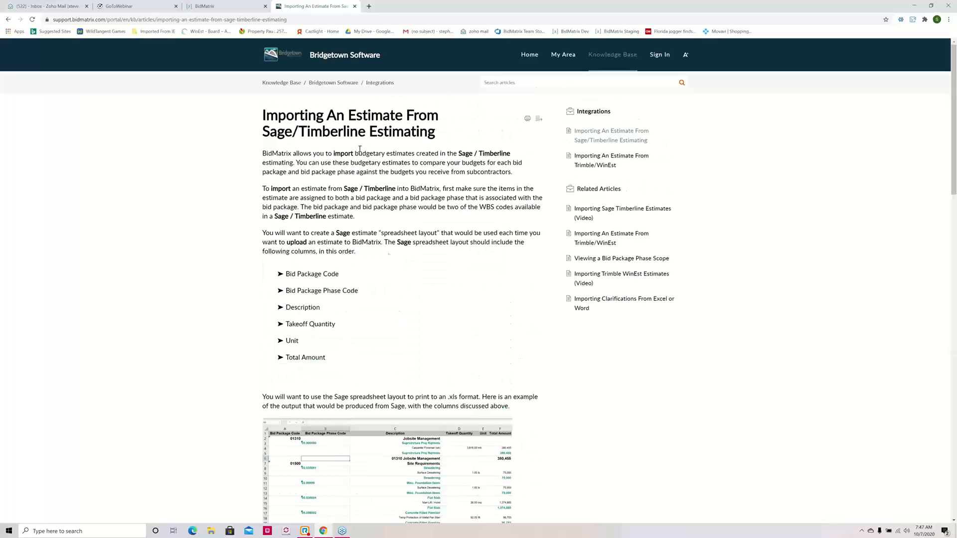
Step: Return to the Knowledge Base overview and browse the full list of Training Videos
left_click(8, 20)
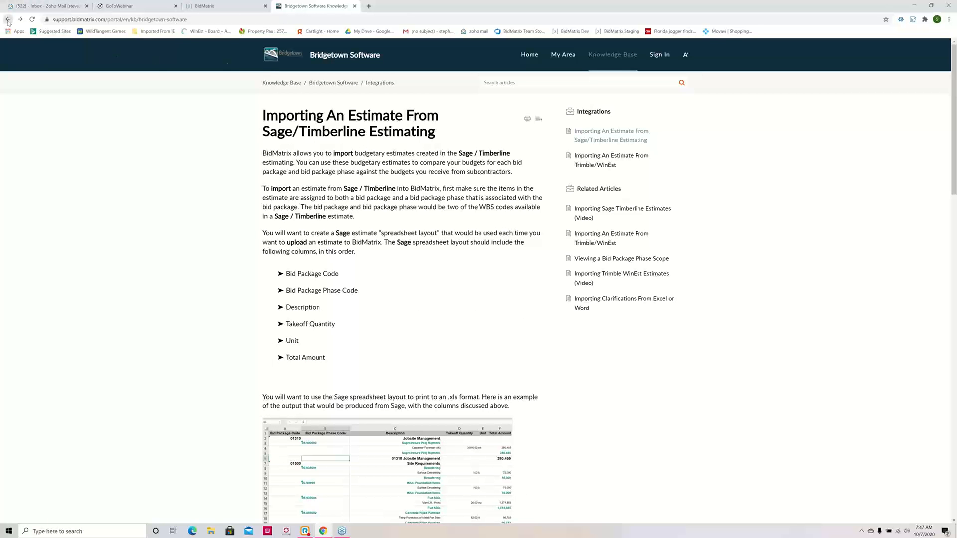
scroll(331, 252, "down", 3)
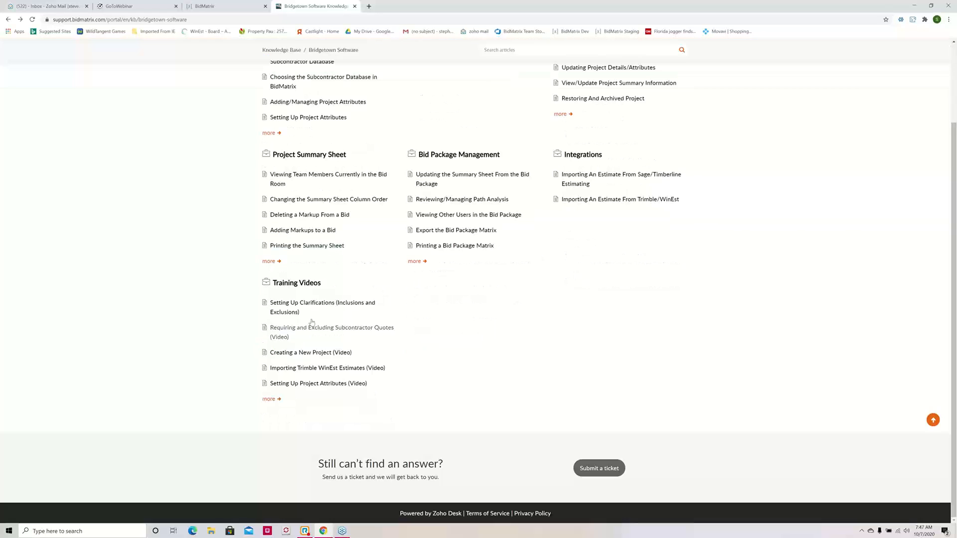
left_click(270, 400)
scroll(359, 144, "down", 1)
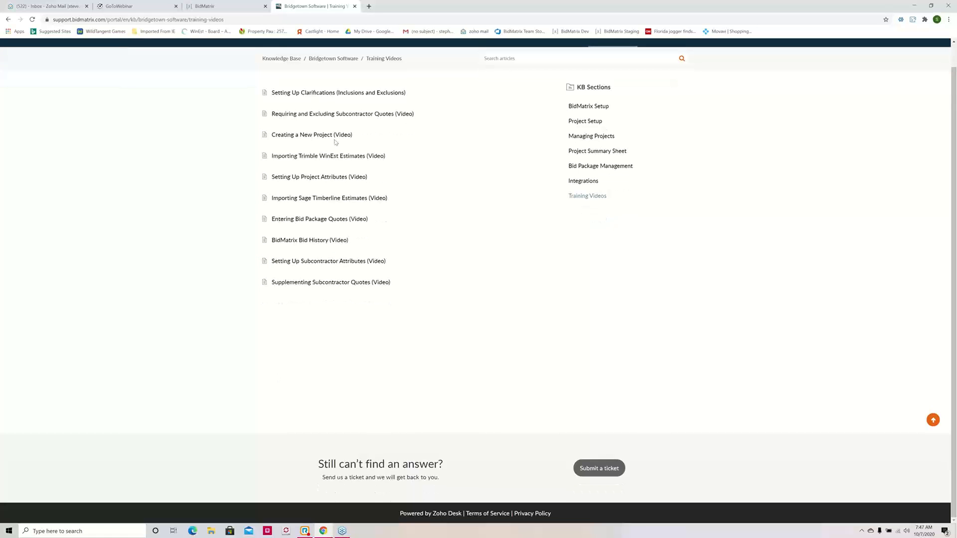
scroll(424, 128, "up", 1)
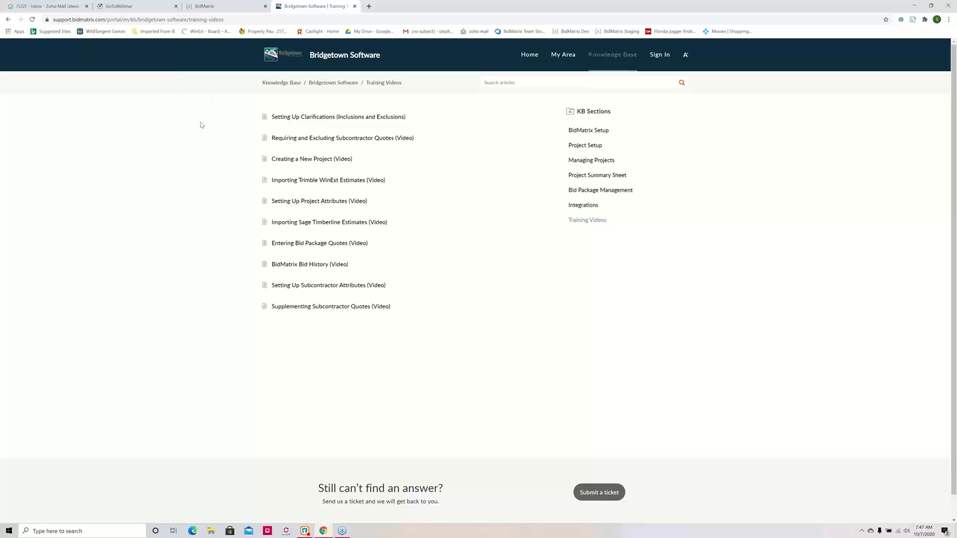
Step: Switch back to the BidMatrix Summary Sheet and bring up the GoToWebinar control window
left_click(197, 6)
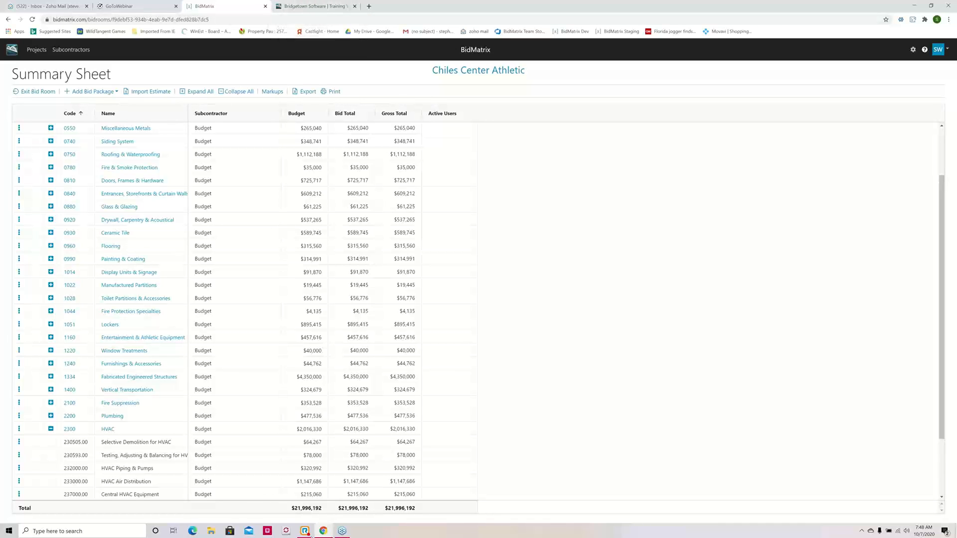
left_click(342, 532)
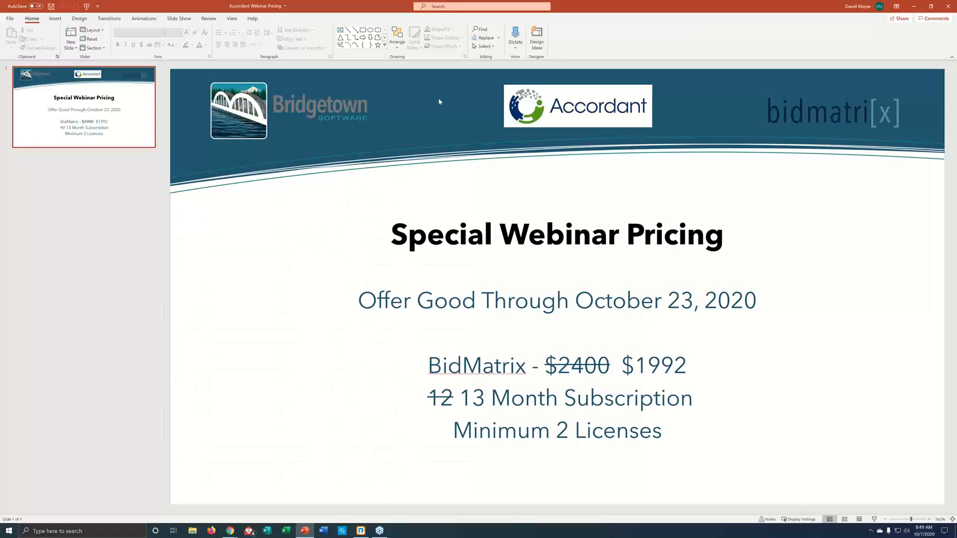
Step: Start the slide show of the Special Webinar Pricing slide in PowerPoint and change its display settings
left_click(875, 521)
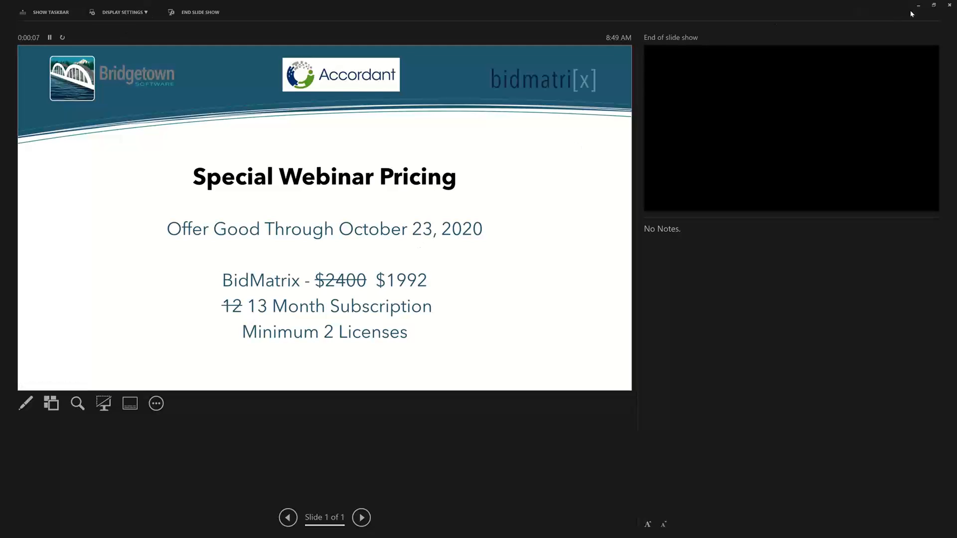
left_click(109, 13)
left_click(129, 32)
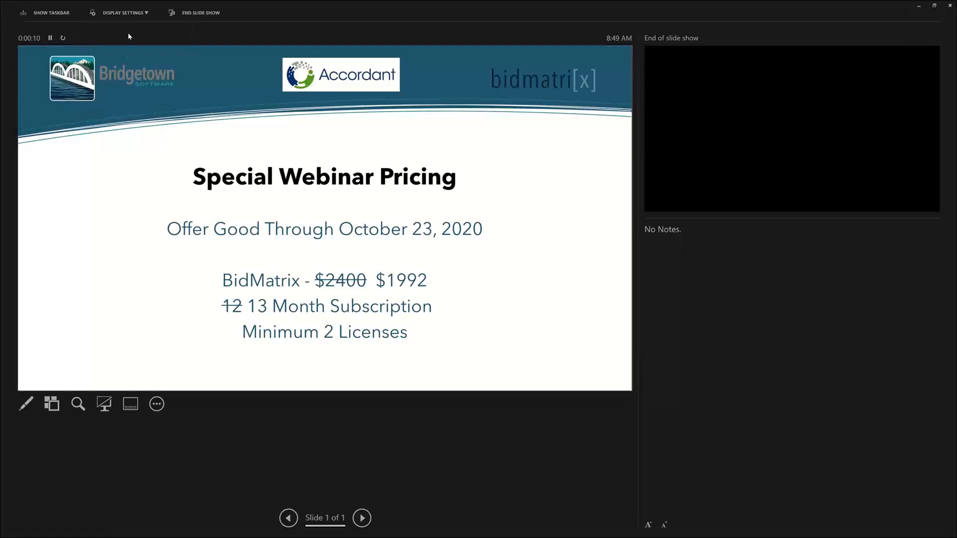